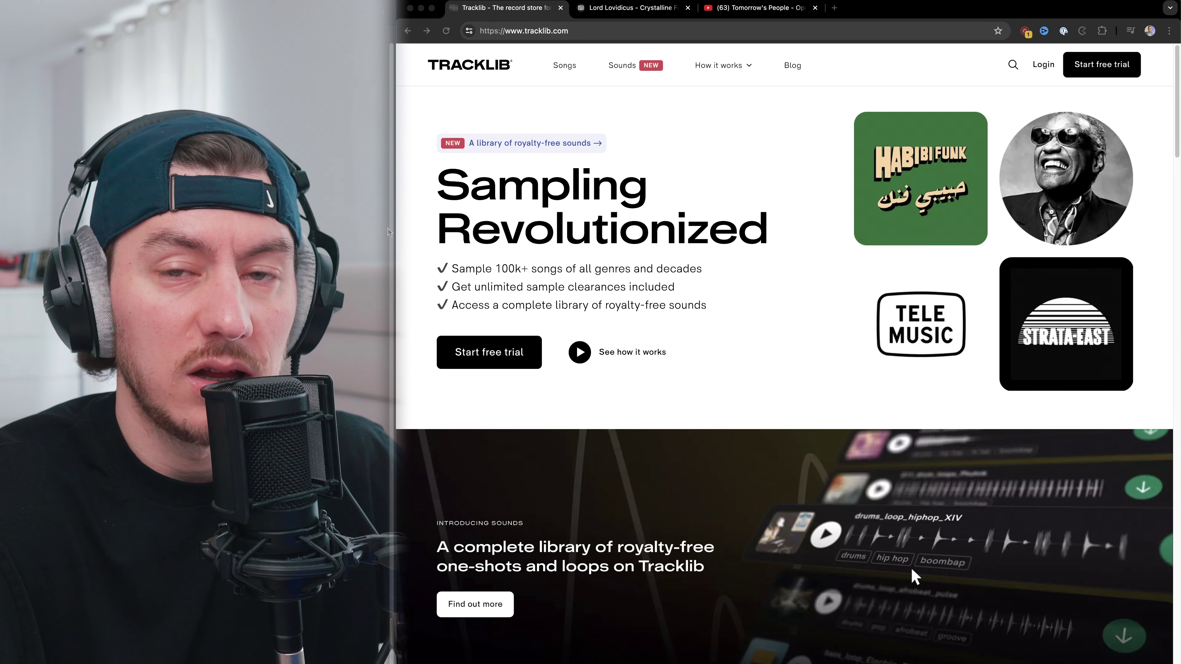
Shuffle Samplette through random tracks until 'What A Little Chicken Saw' is loaded
key("ctrl+Tab")
left_click(765, 376)
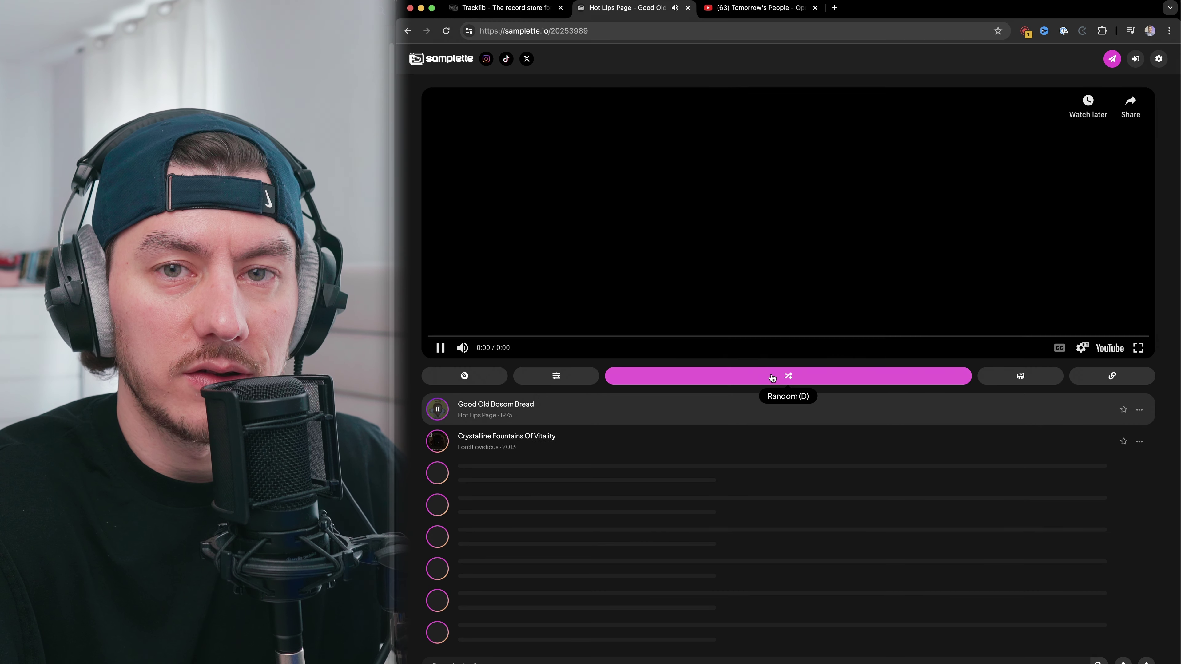
left_click(811, 377)
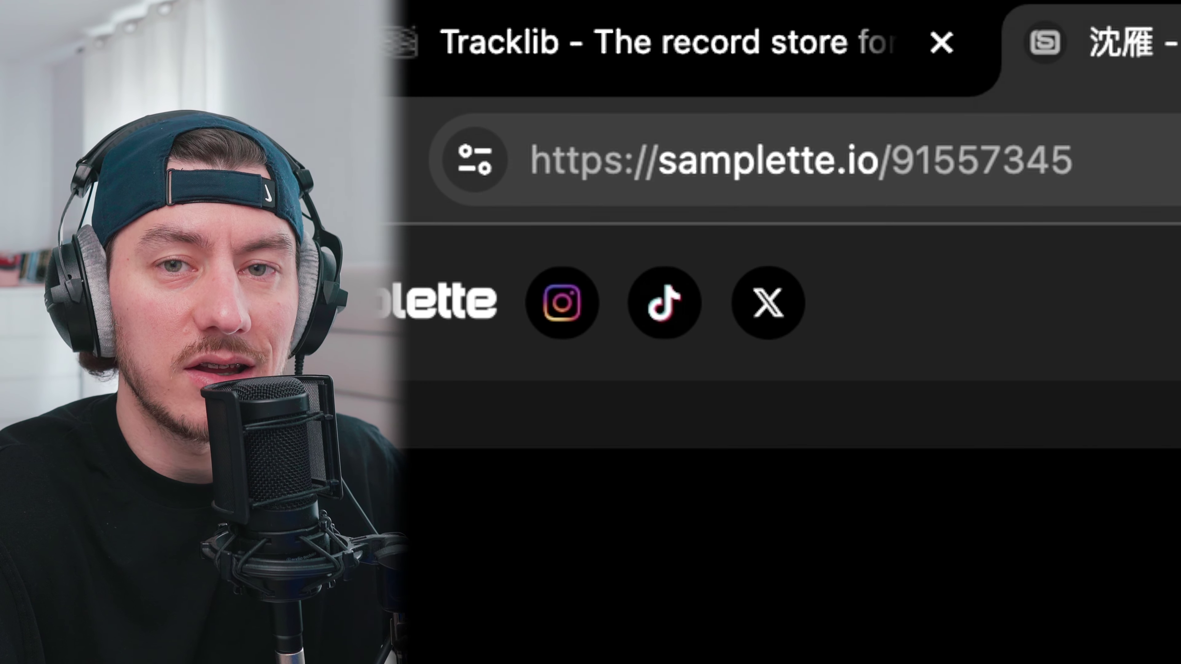
left_click(811, 376)
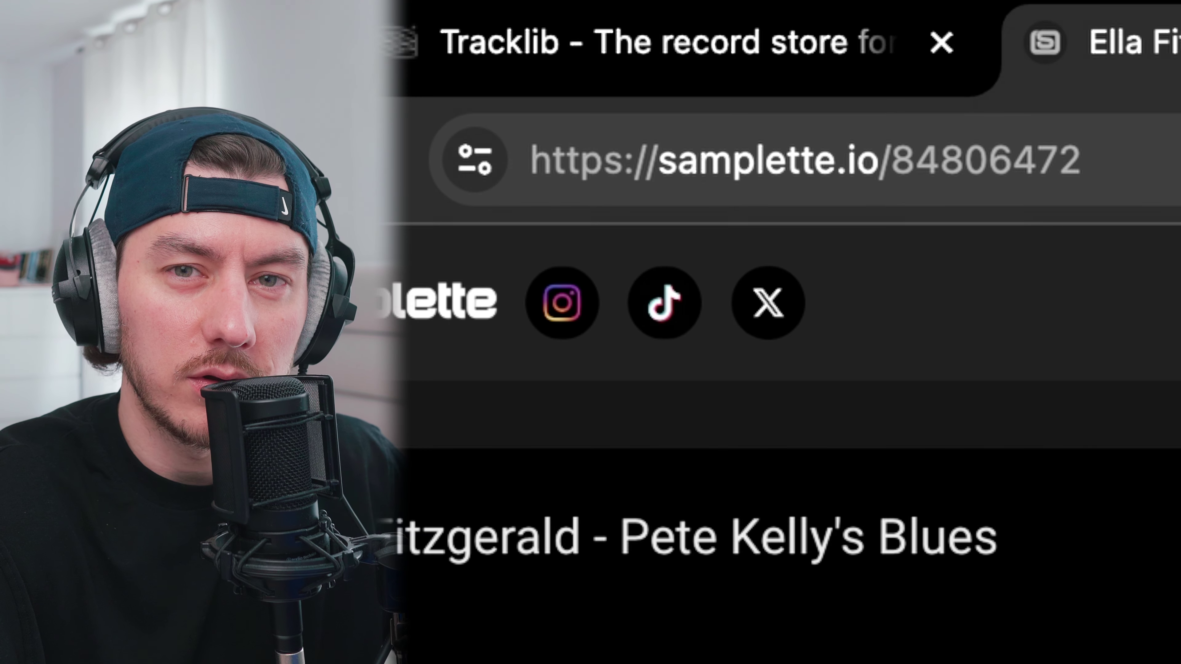
left_click(841, 407)
left_click(841, 407)
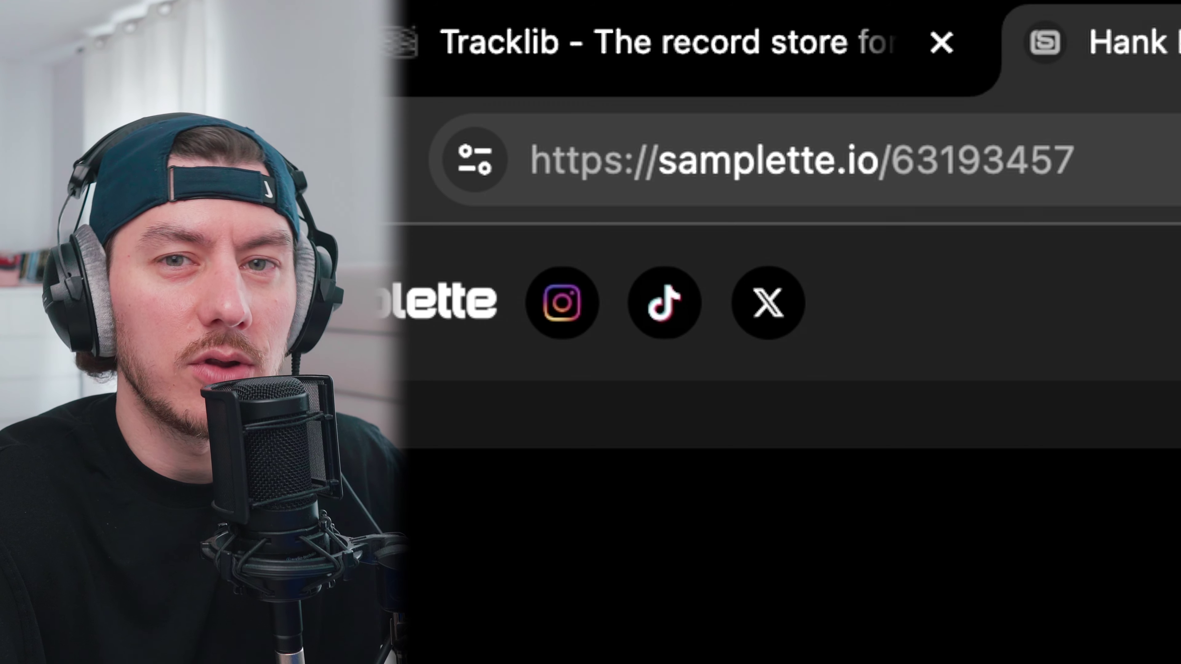
left_click(842, 407)
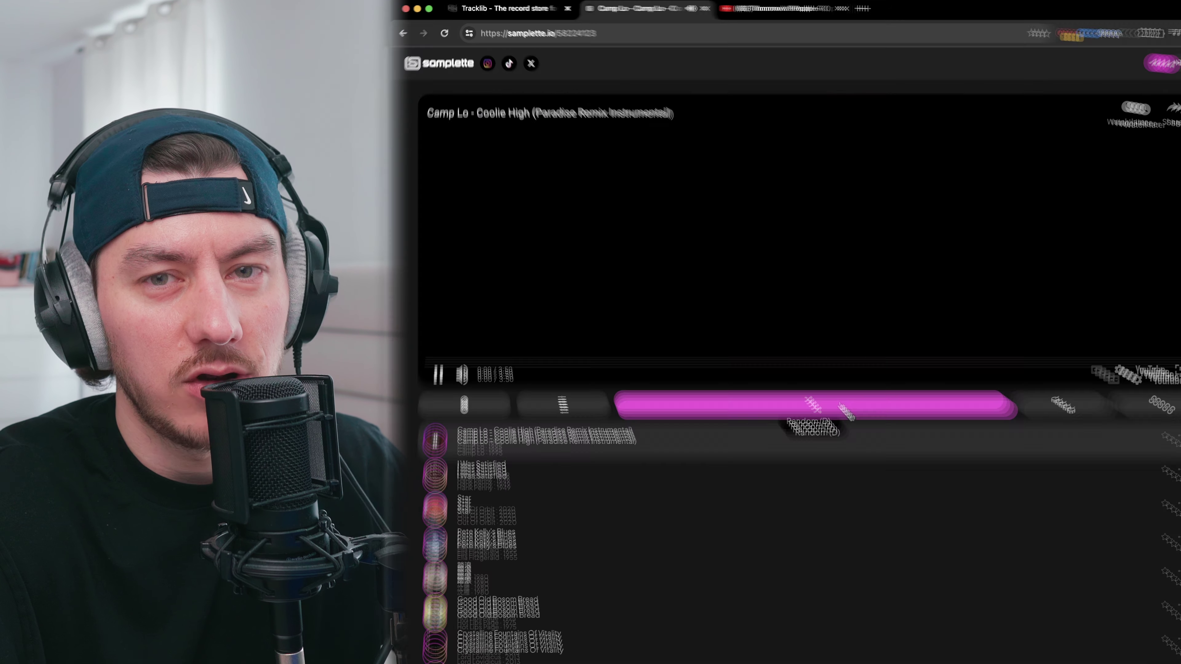
left_click(841, 407)
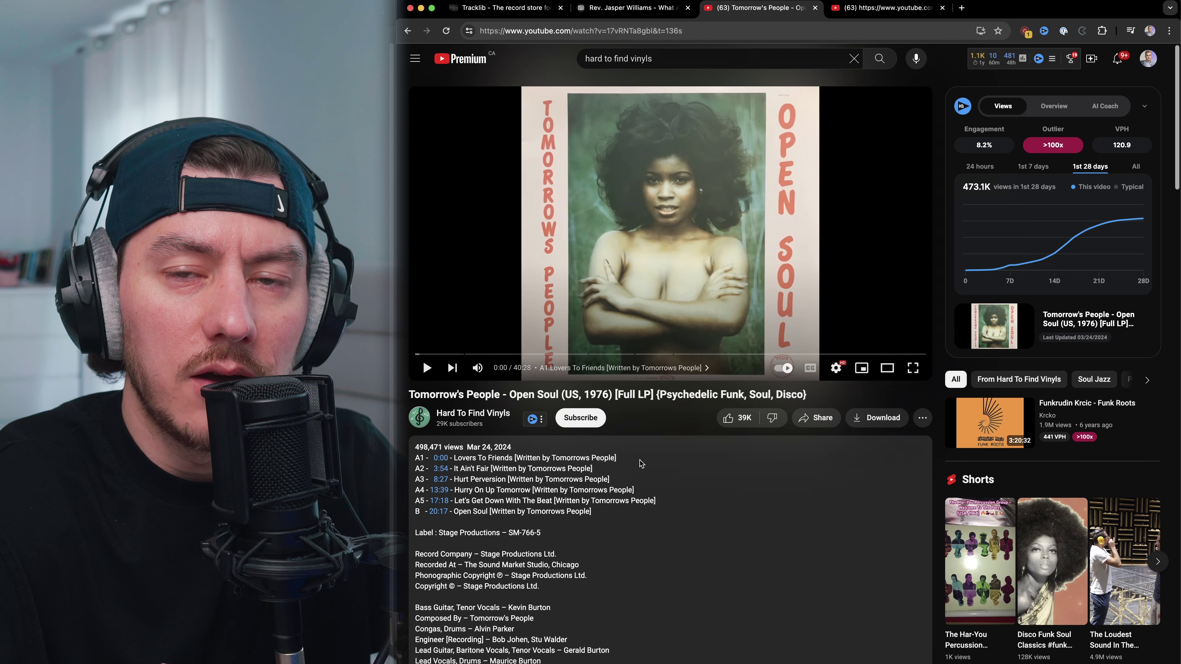
Select the A1 'Lovers To Friends' line in the Open Soul LP tracklist
left_click_drag(616, 458, 414, 463)
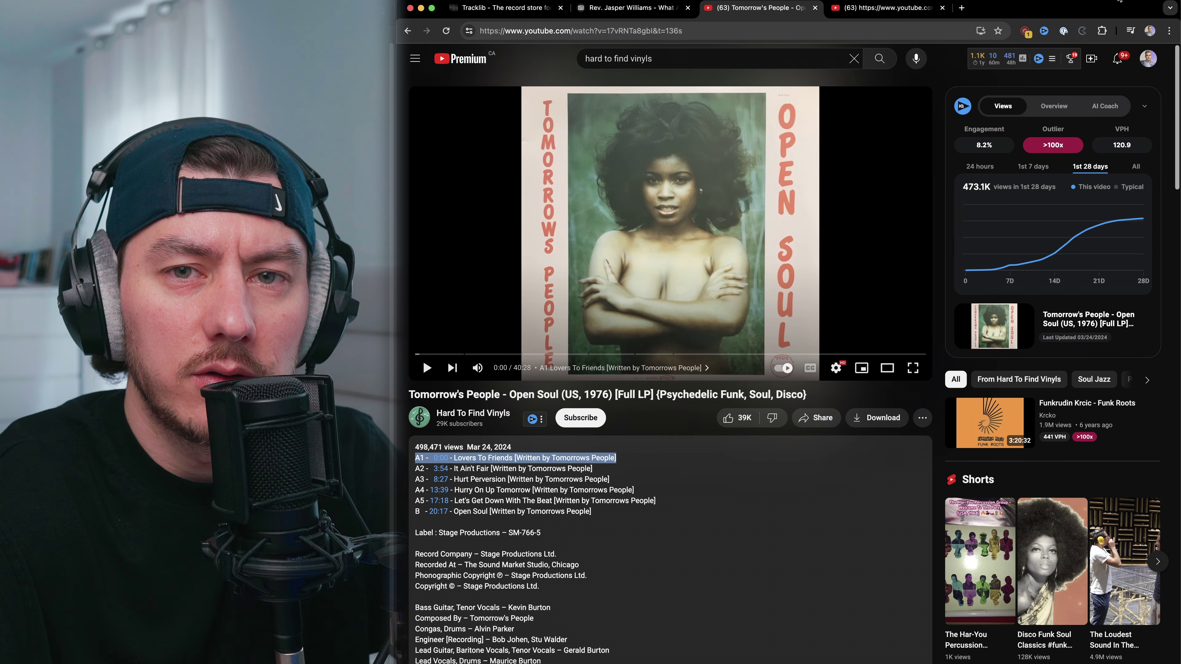
Capture the LP audio with the Sample extension and play back the recording
left_click(1029, 32)
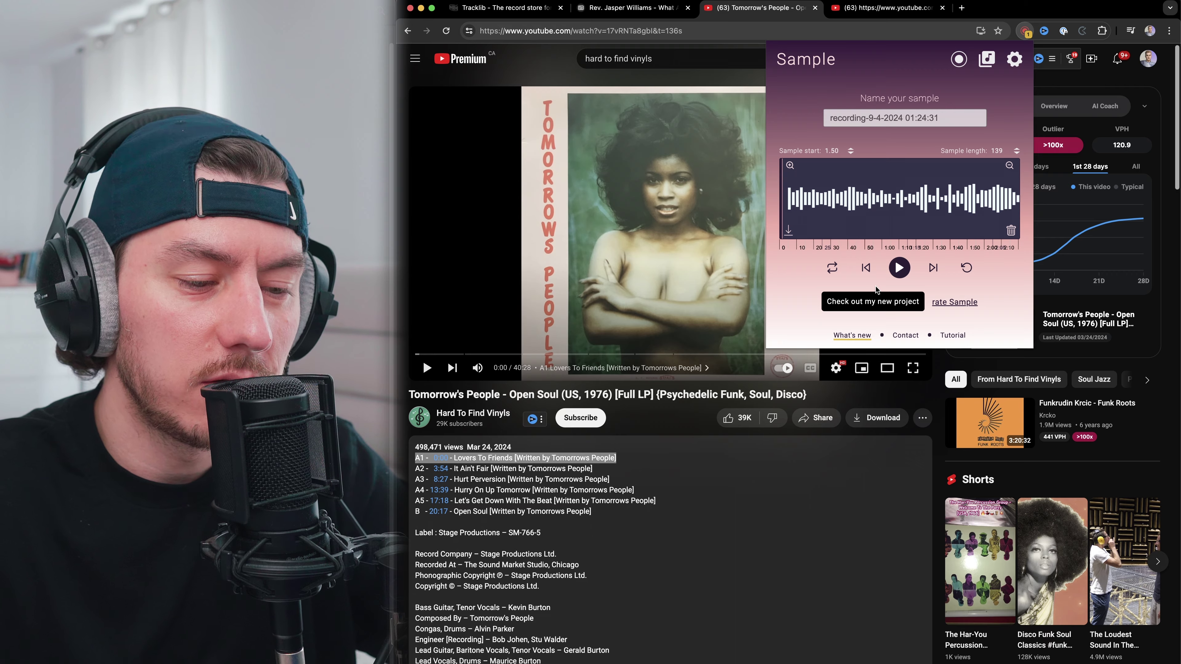
left_click(899, 267)
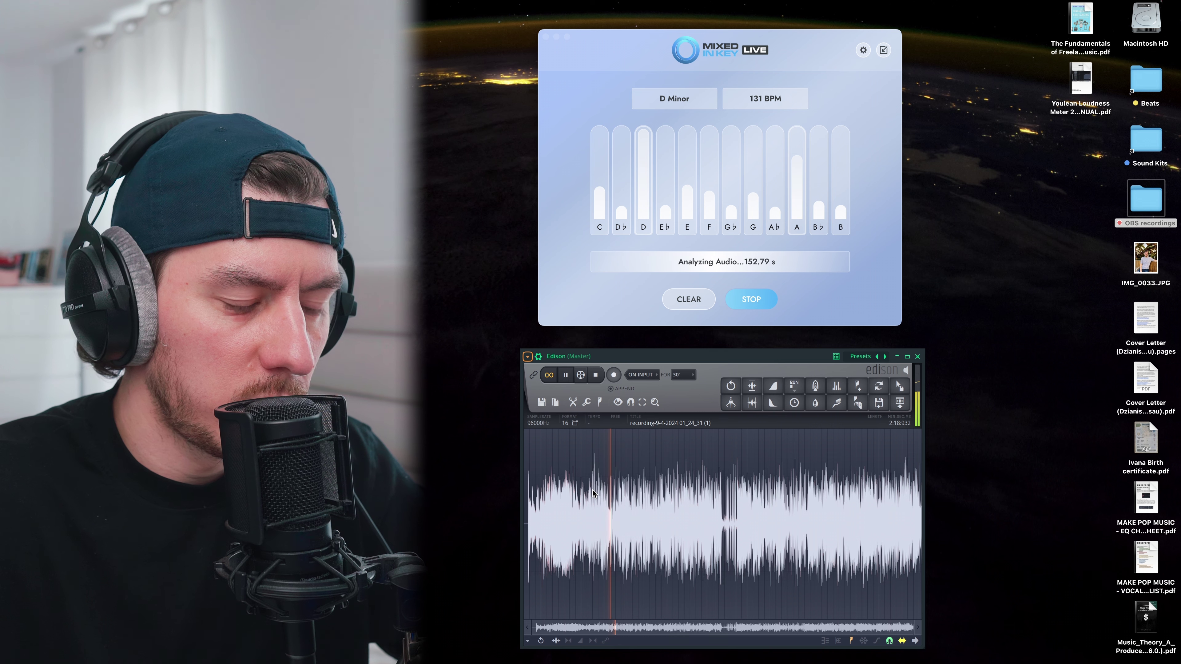
Play the Edison recording from a later point so Mixed In Key re-analyses it
left_click(680, 477)
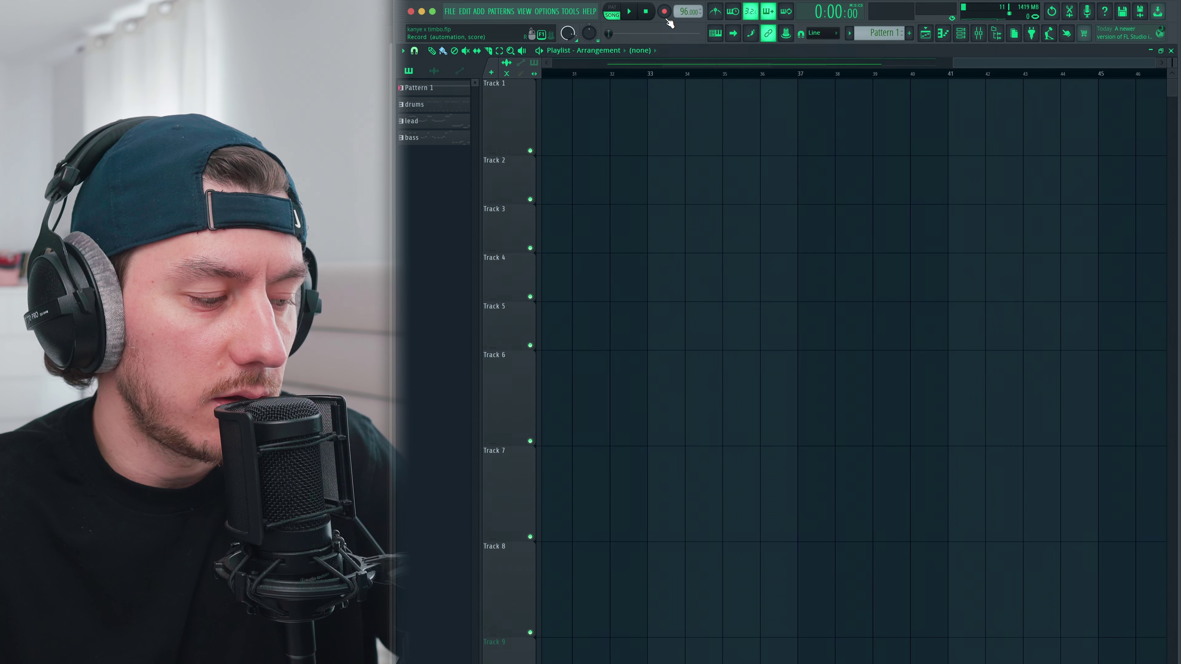
Drag the project tempo up from 96 BPM toward 130
left_click_drag(687, 11, 688, 2)
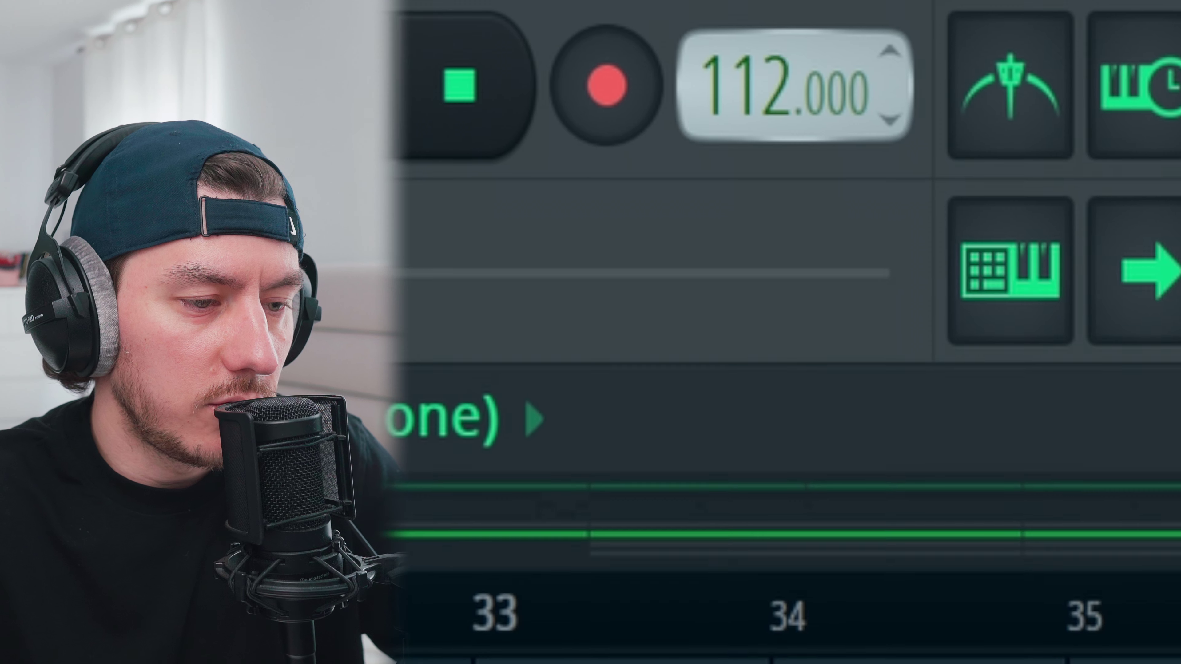
left_click_drag(790, 84, 790, 51)
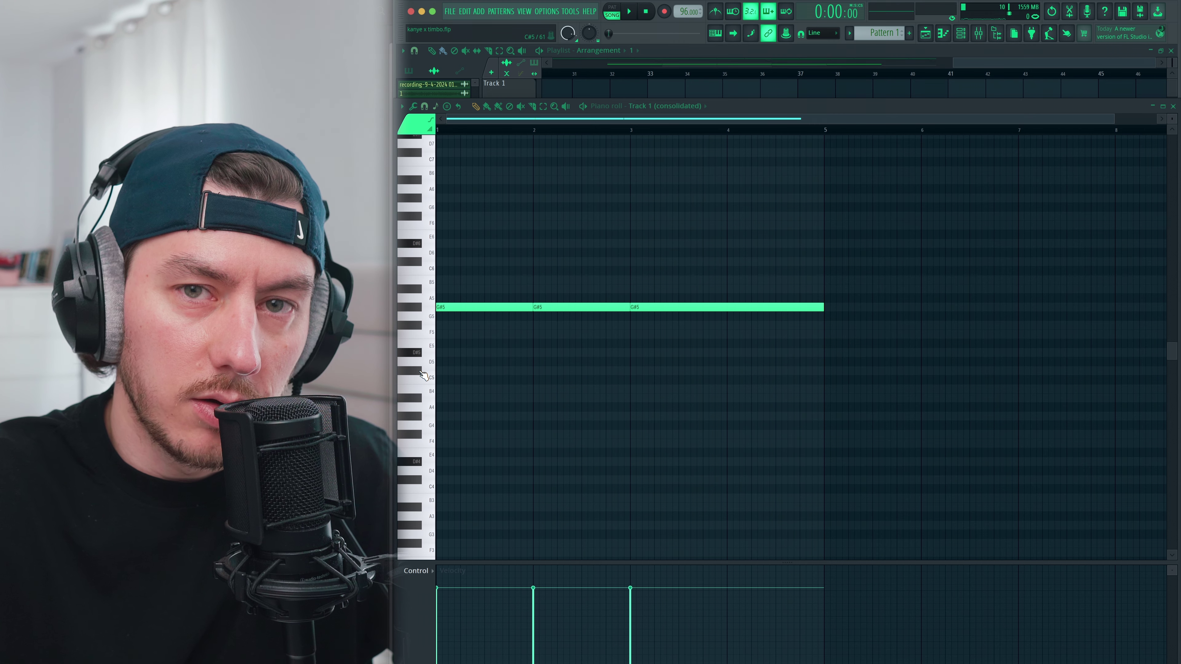
Audition the C#5, E5, F#5 and G#5 pitches on the piano keys, then stop playback
left_click(421, 371)
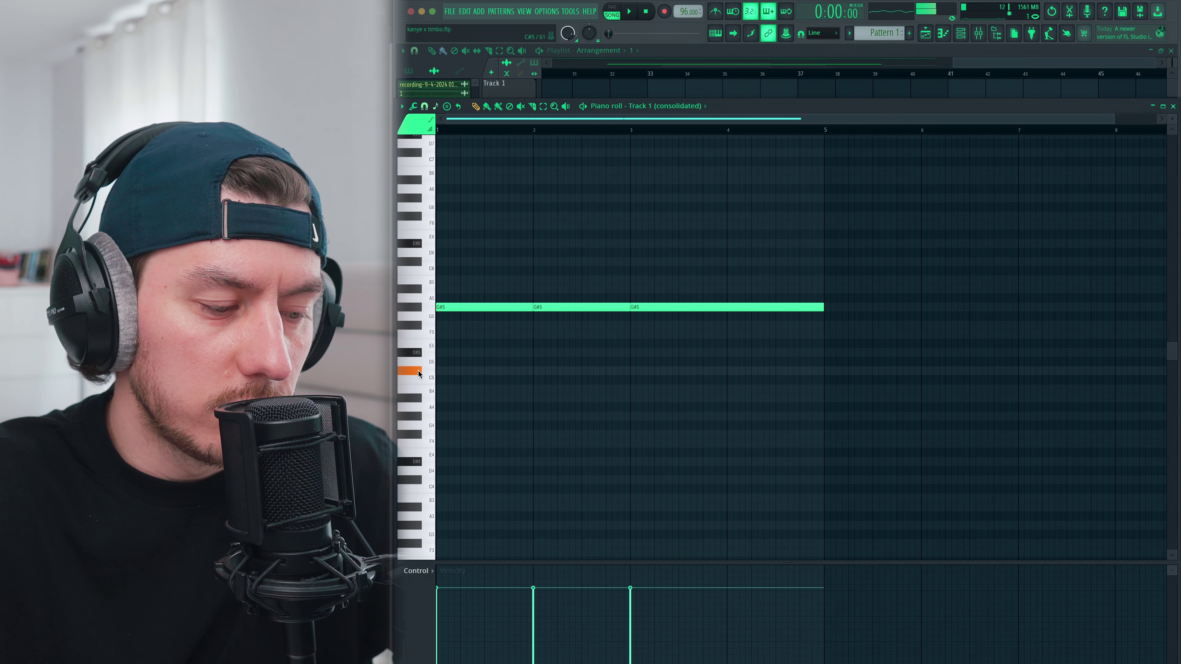
left_click(422, 352)
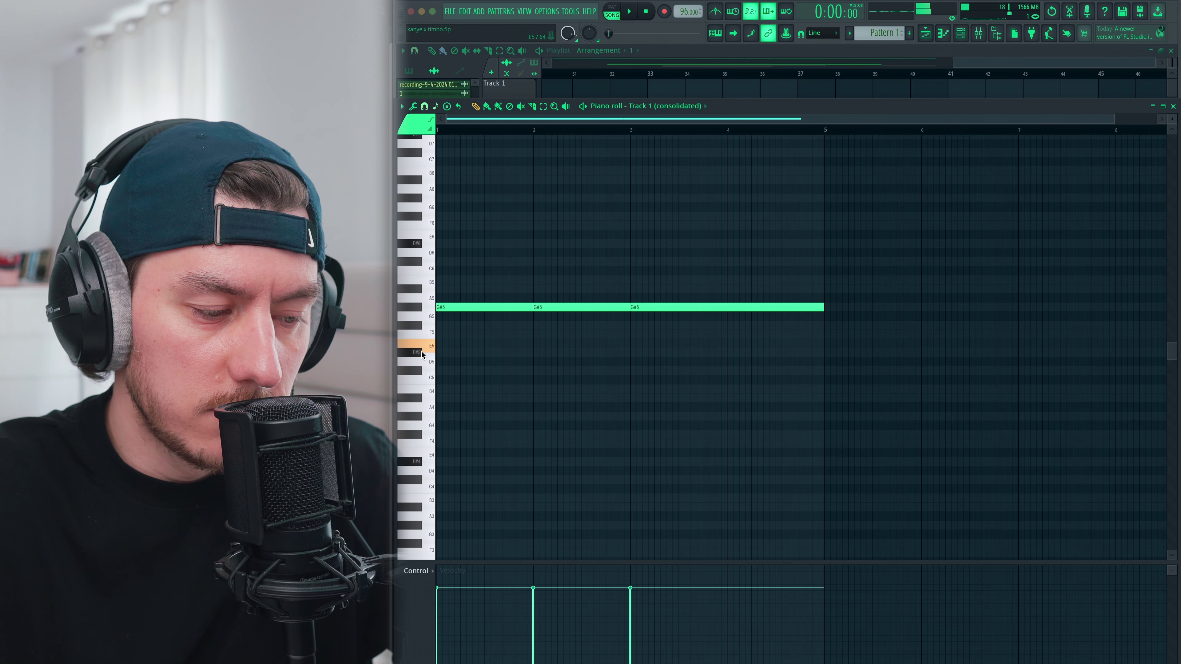
left_click(418, 327)
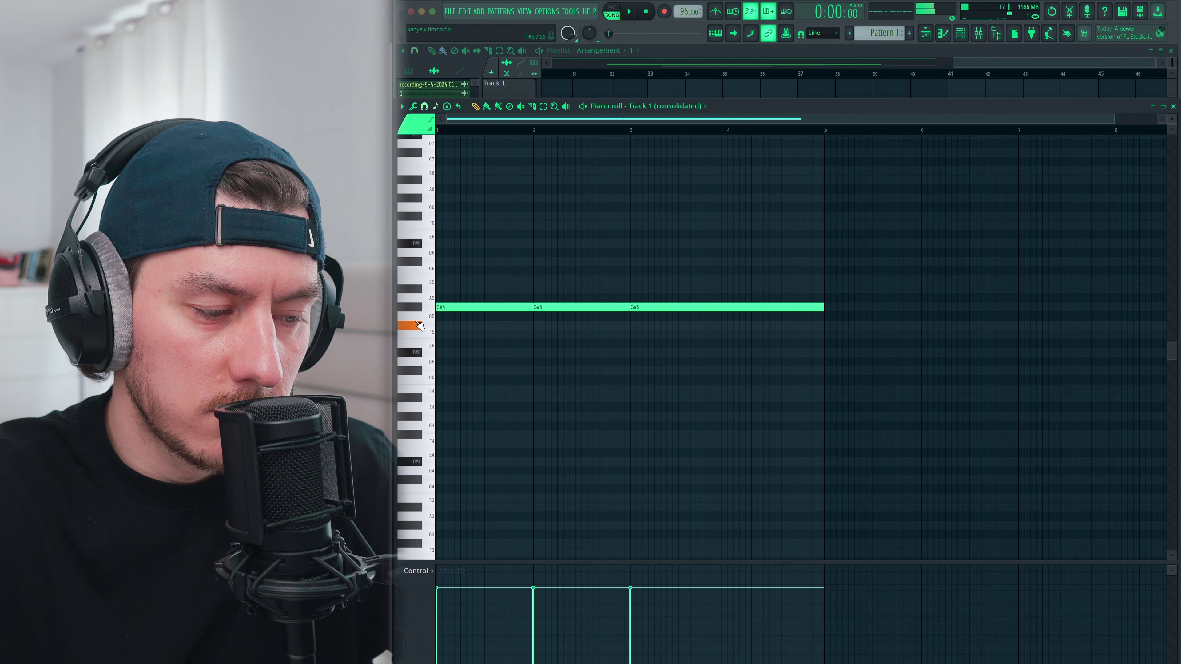
left_click(419, 308)
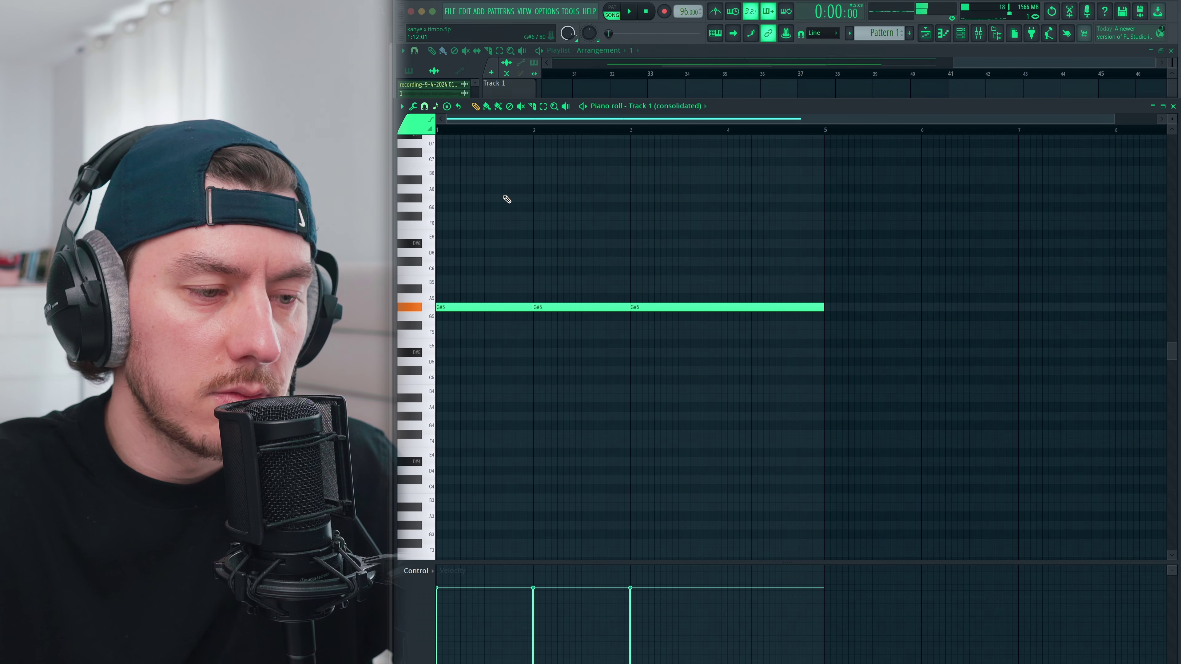
left_click(647, 11)
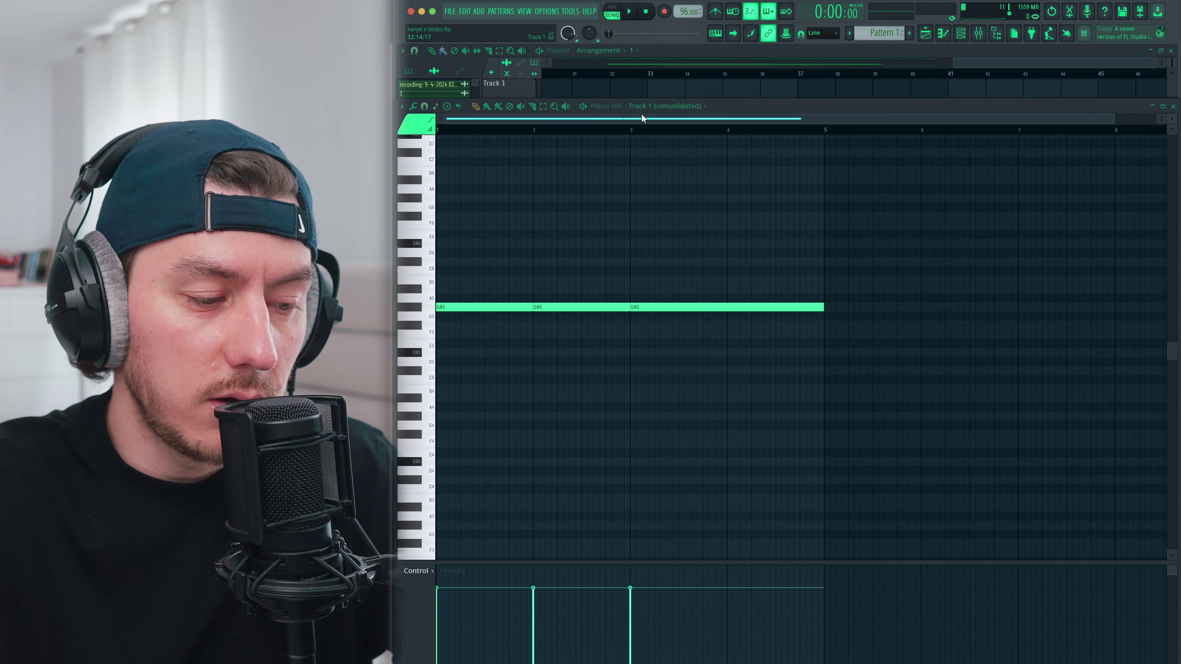
Replace the three long notes with one G#5 note from bar 1 to bar 2, in pattern mode
key("ctrl+z")
left_click(441, 307)
left_click_drag(446, 308, 533, 307)
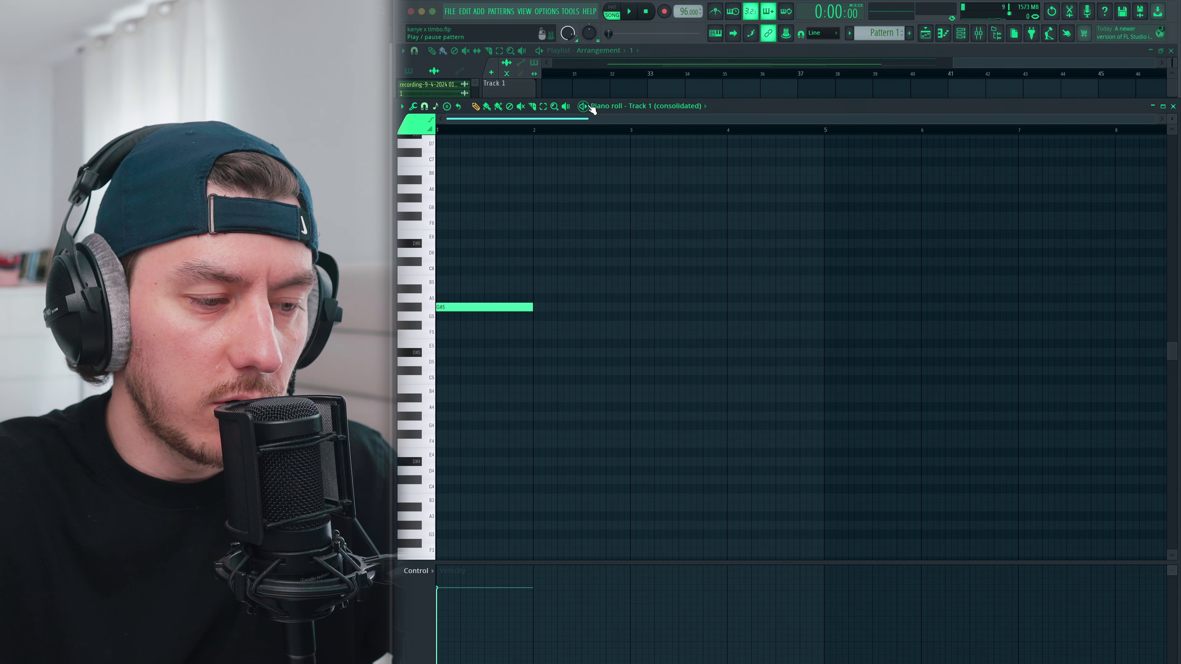
key("l")
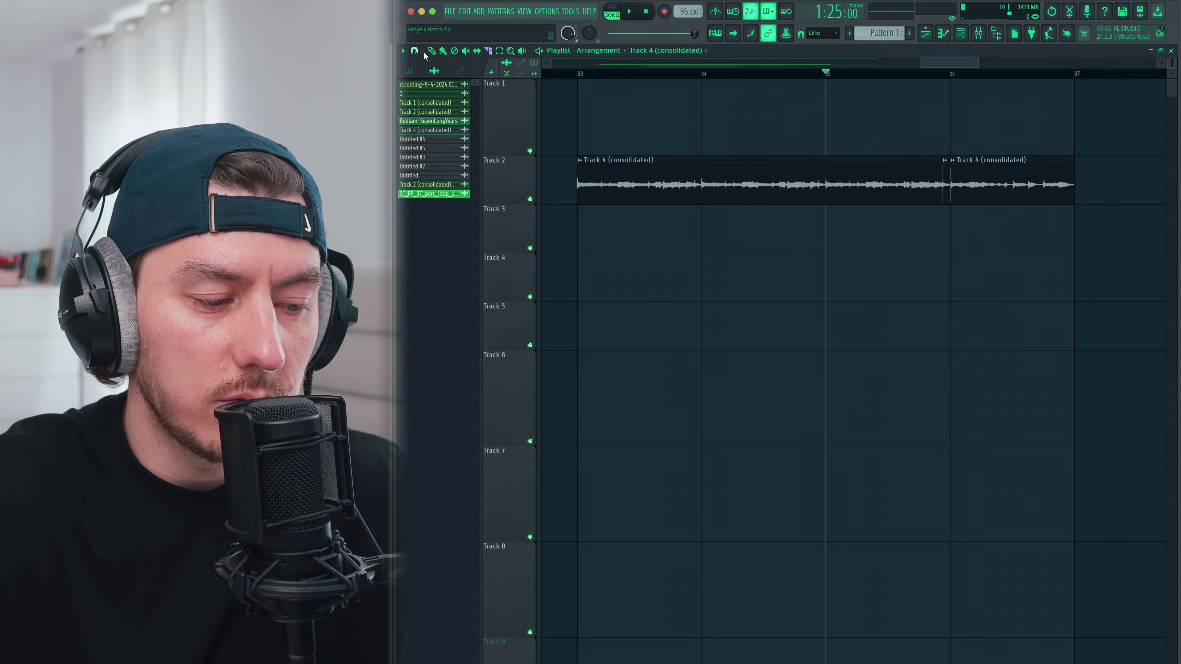
Paint Track 3 clips at bars 34 and 35 and play the song to hear them
left_click(688, 231)
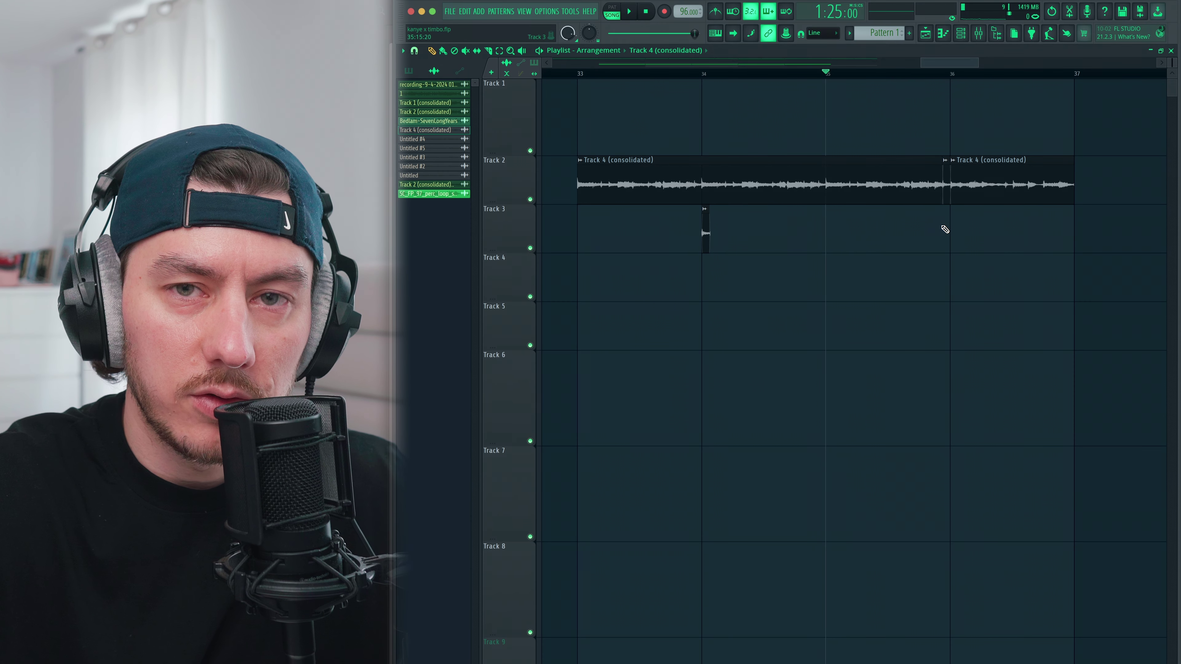
left_click(835, 228)
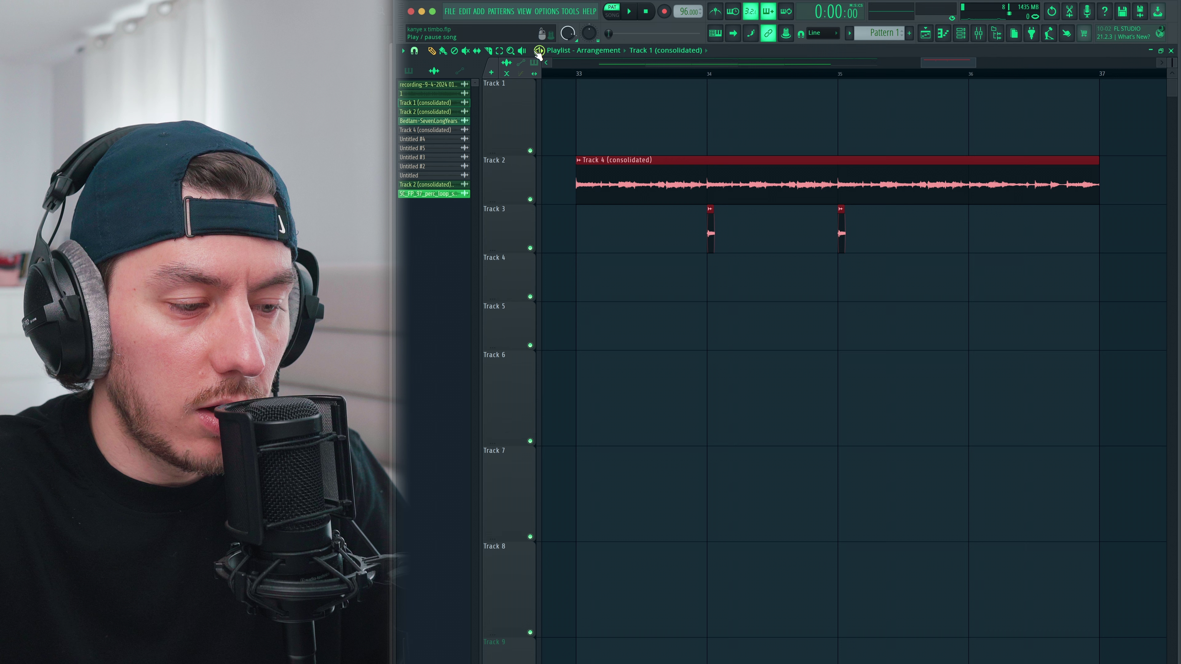
left_click(538, 50)
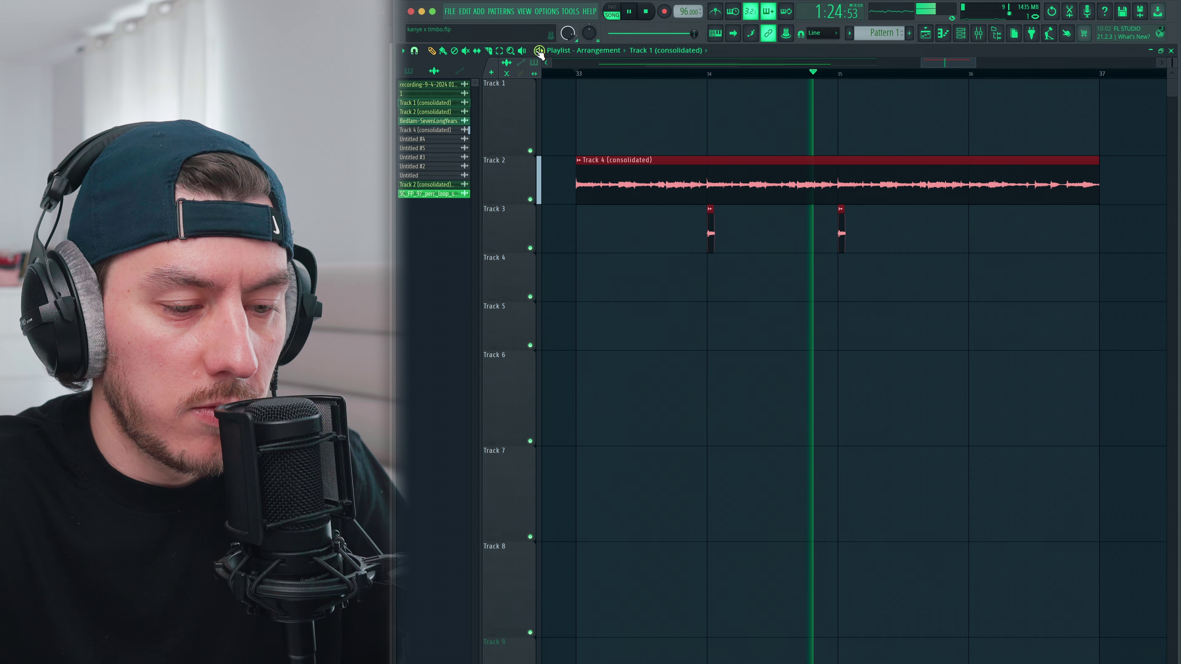
key("space")
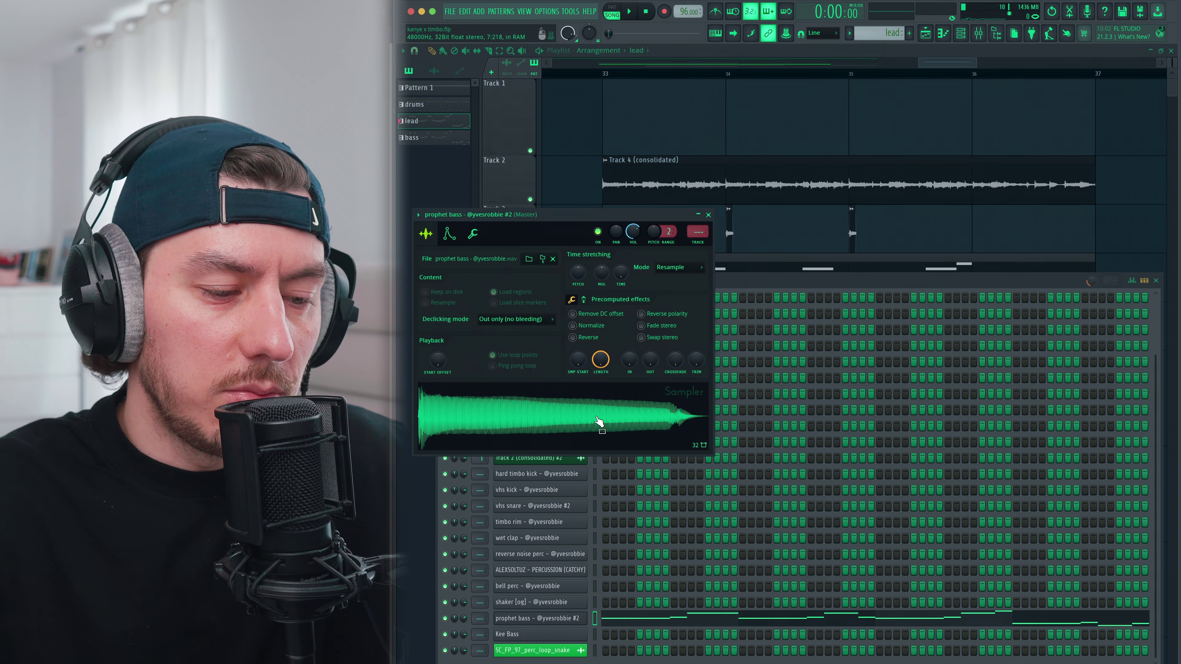
Close the prophet bass sampler, play the prophet bass #2 pattern in its piano roll, then close it
left_click(708, 215)
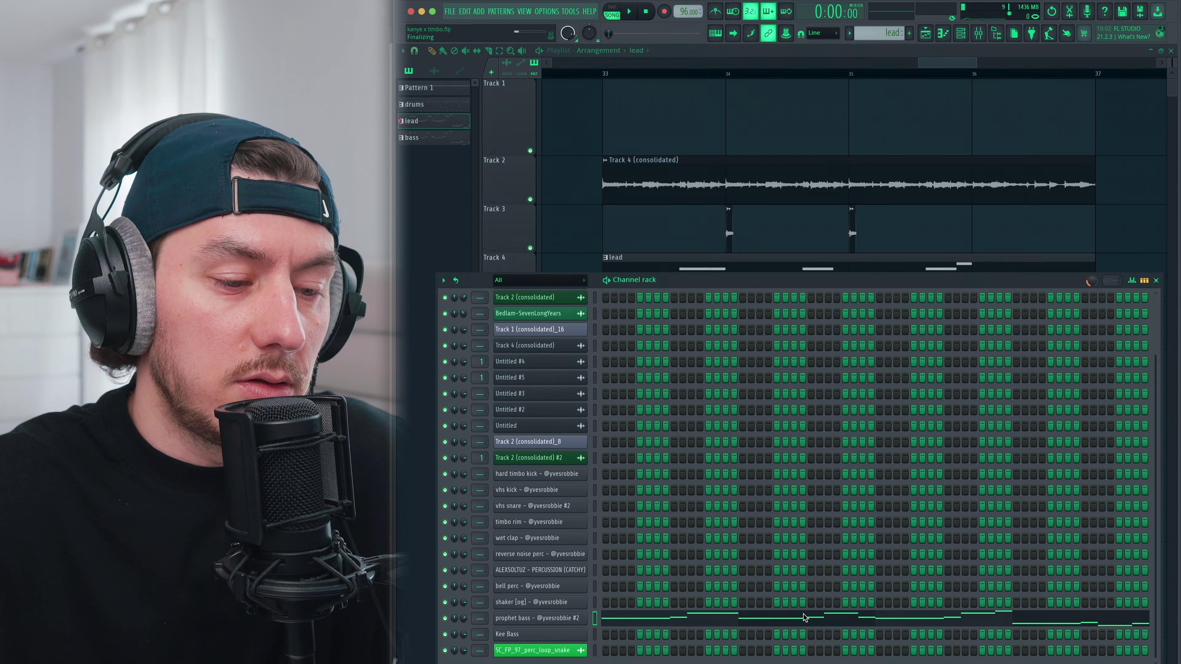
left_click(807, 619)
scroll(633, 245, "up", 3)
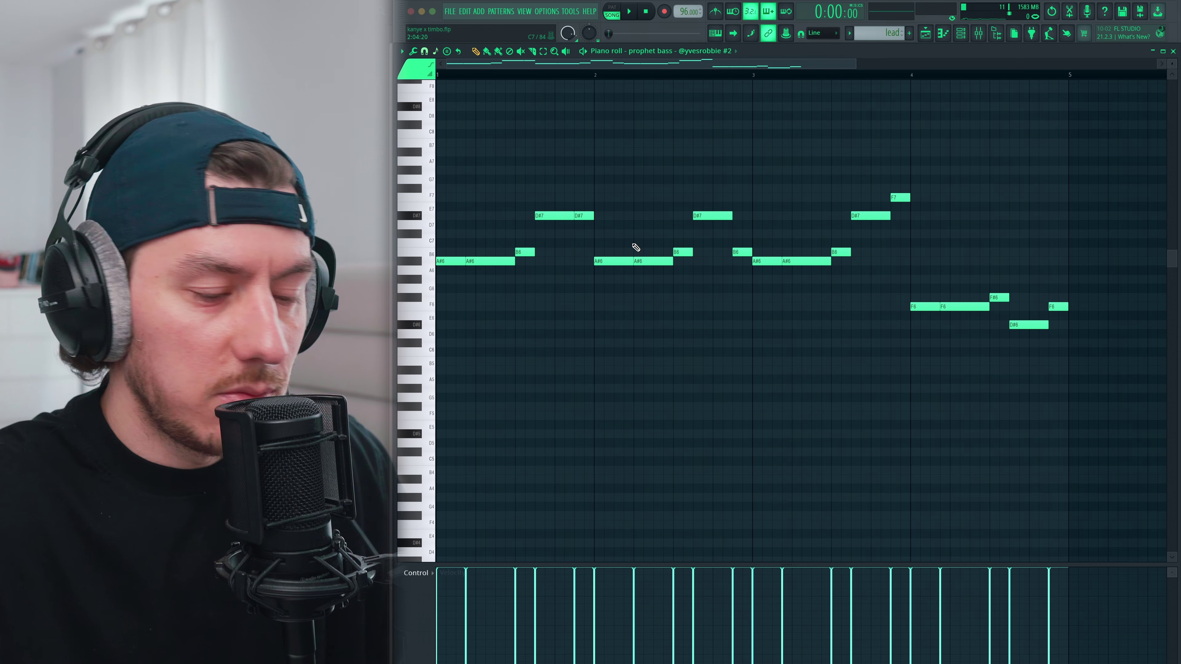
left_click(582, 51)
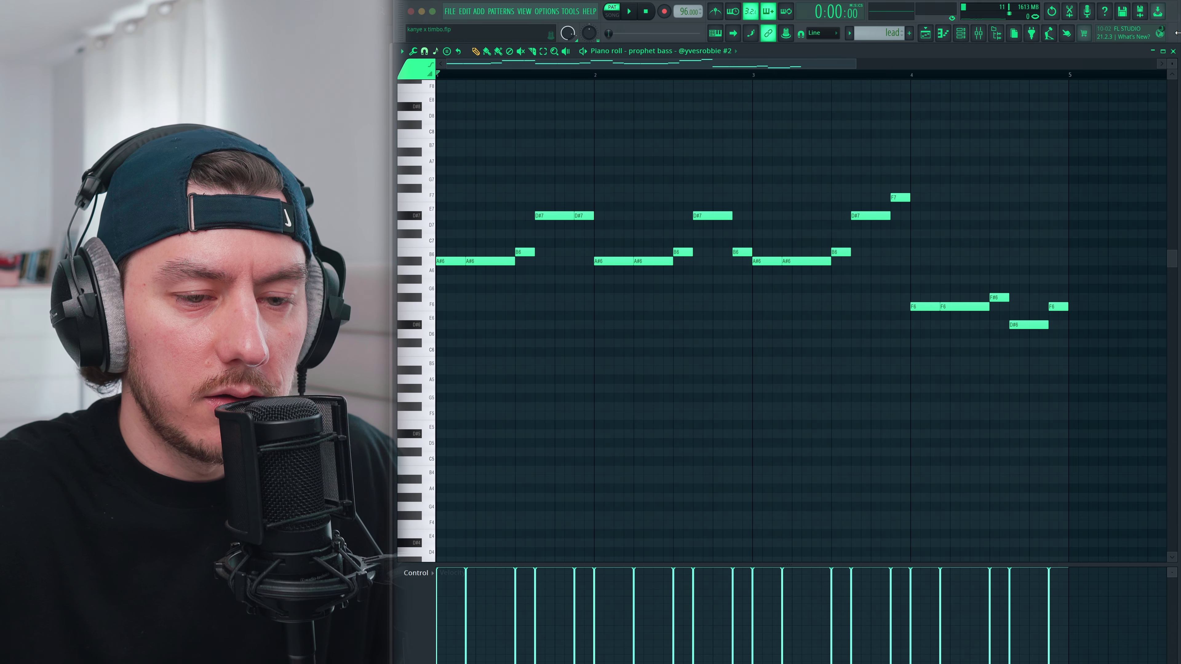
left_click(1172, 50)
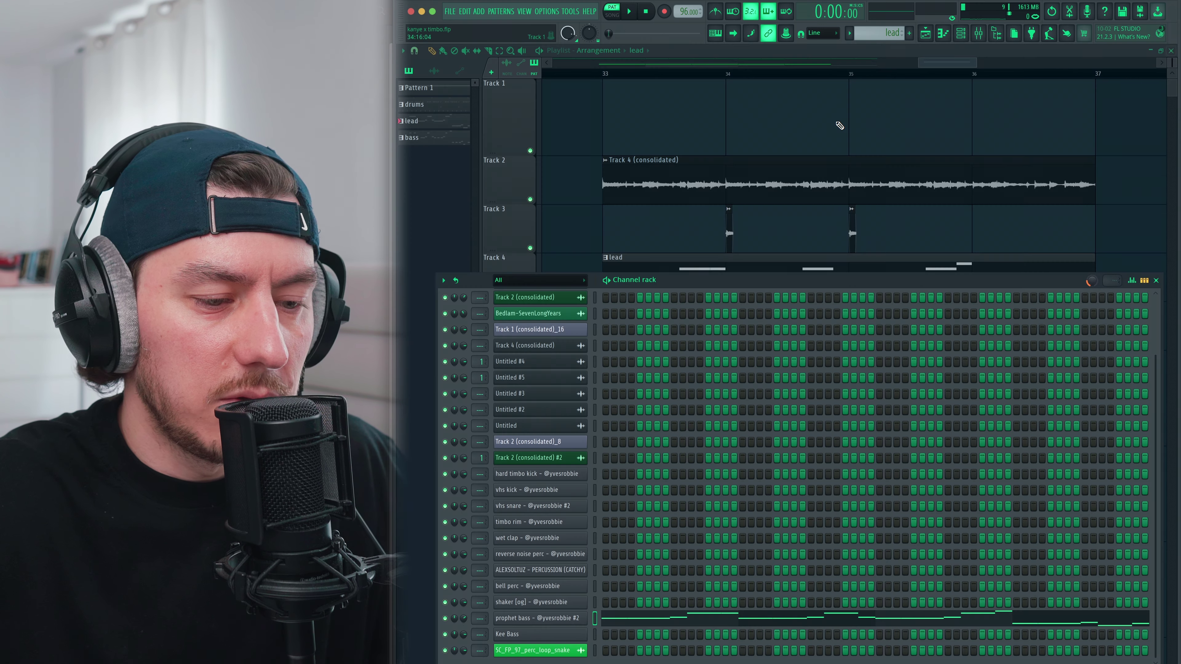
Close the channel rack, play the whole song from bar 33 in SONG mode, and show the mixer
left_click(1156, 280)
key("F9")
key("l")
key("space")
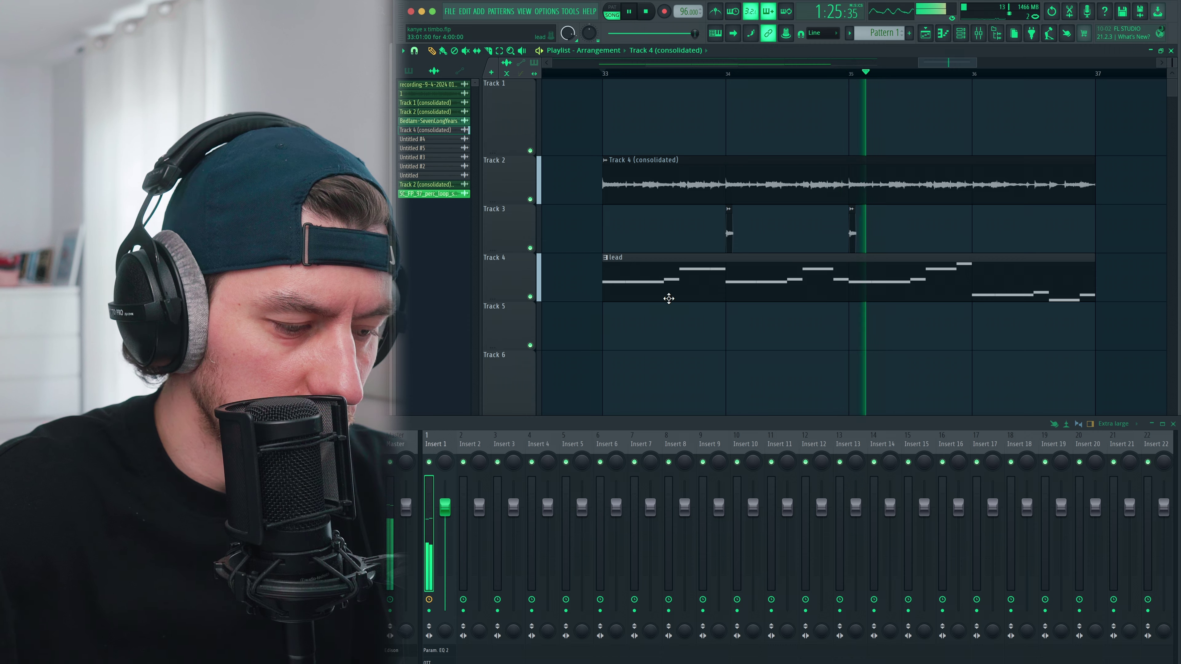
left_click(960, 33)
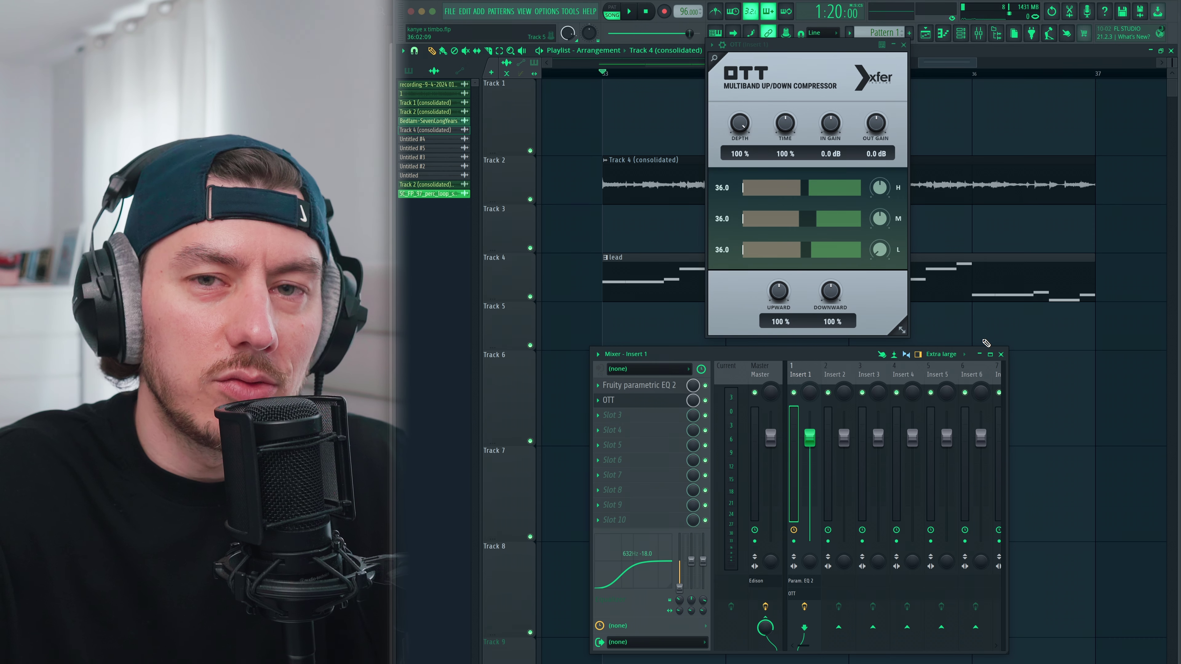
Confirm OTT on Insert 1 is at 100% depth, then close its window
left_click(885, 273)
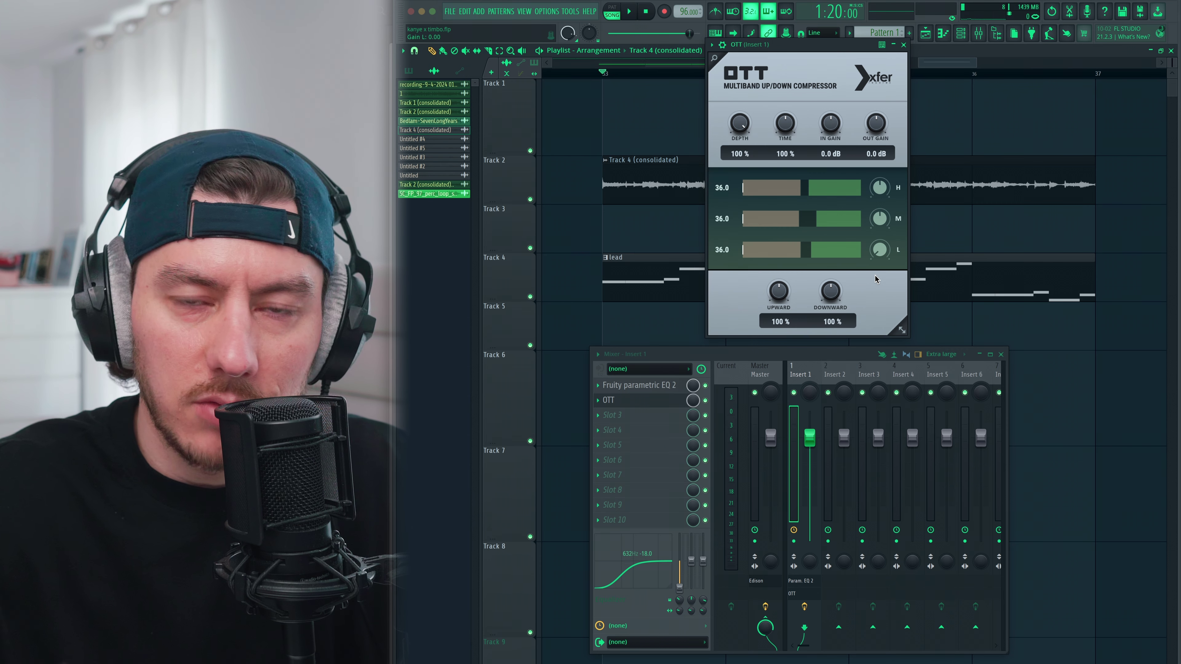
left_click(910, 45)
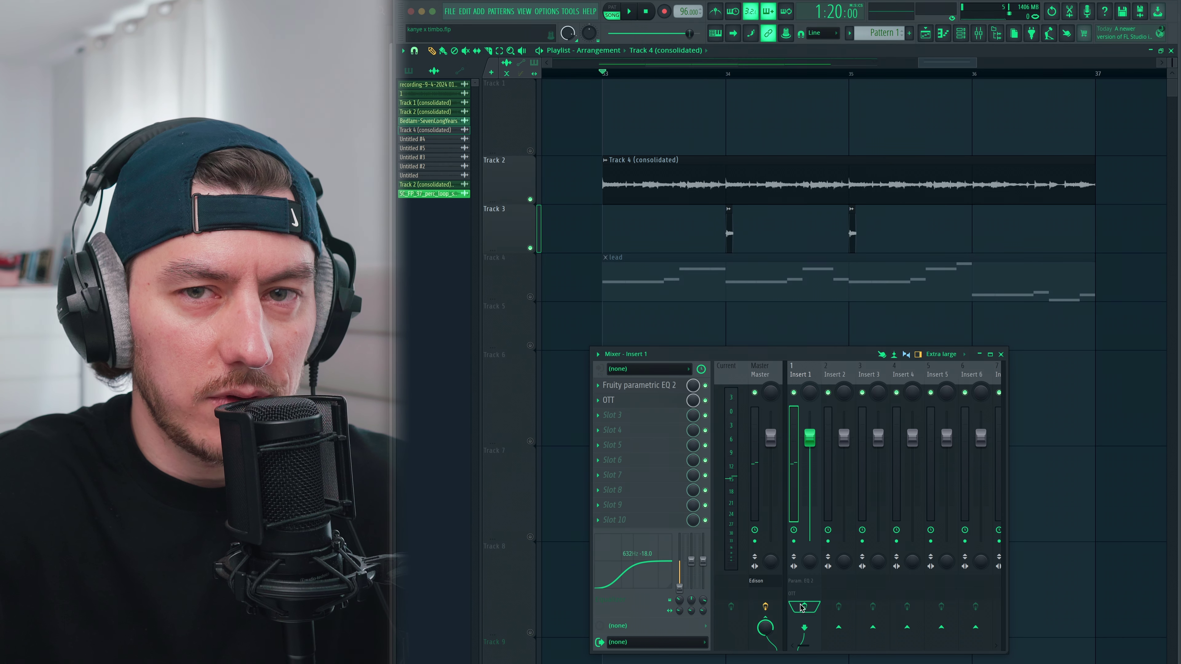
Play the bars 33–37 section twice to audition the OTT on the mix
key("space")
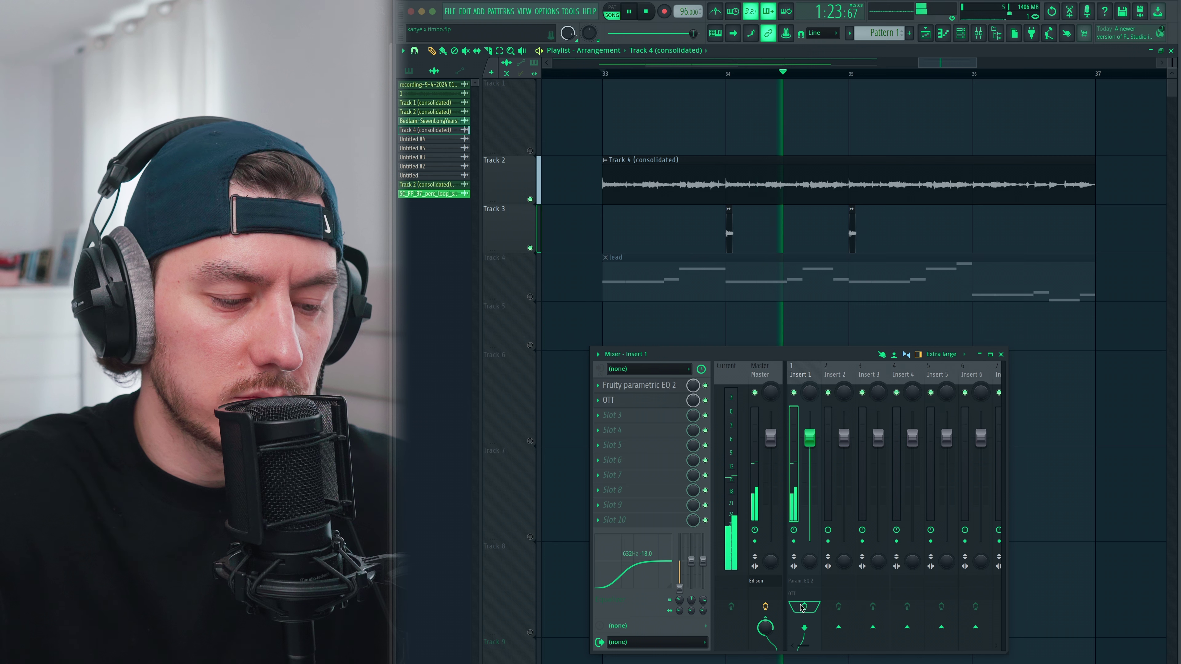
key("space")
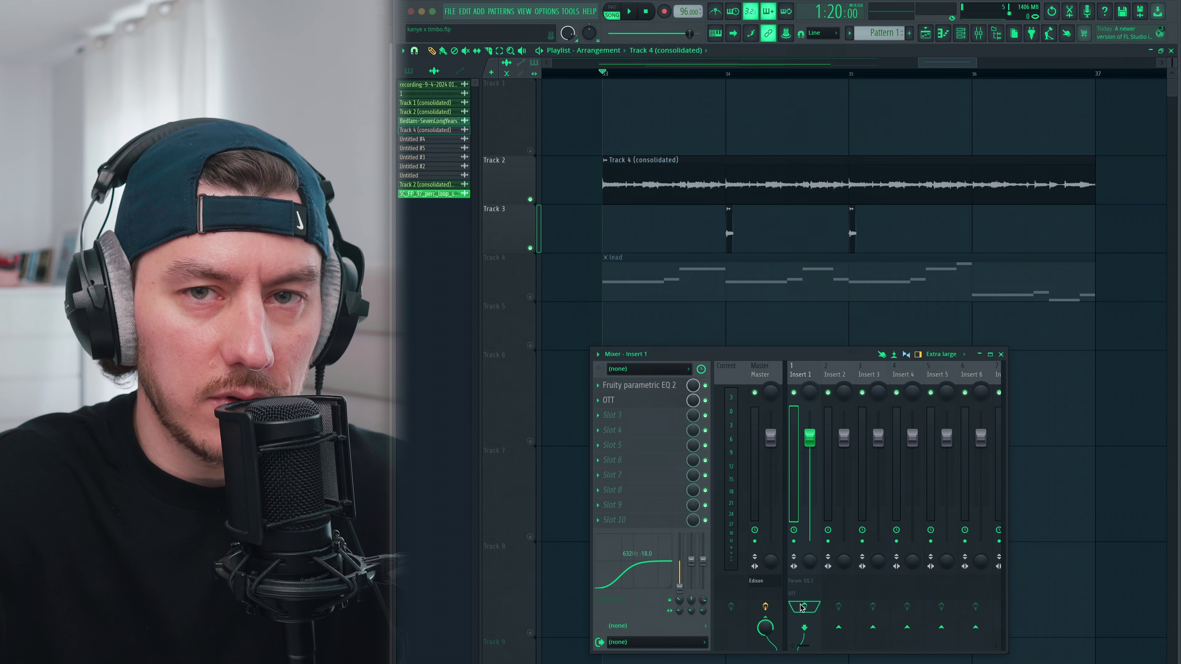
key("space")
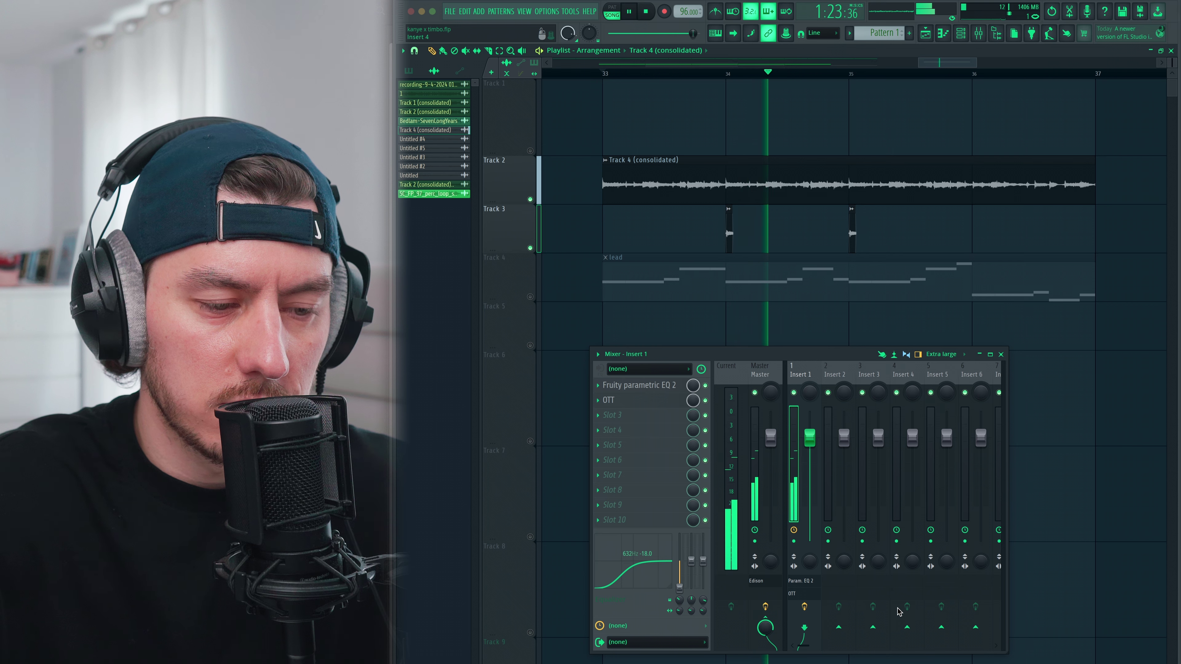
key("space")
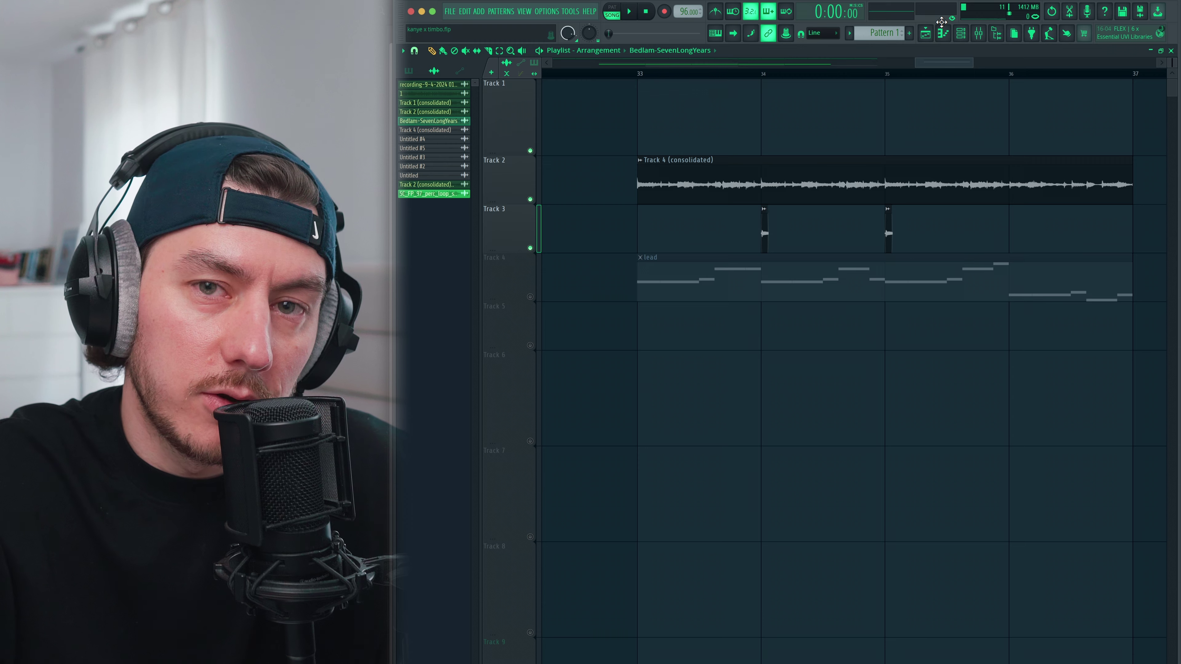
Audition Young Guru breaks, then paint Bedlam-SevenLongYears onto Track 1 at bars 33 and 35
left_click(996, 33)
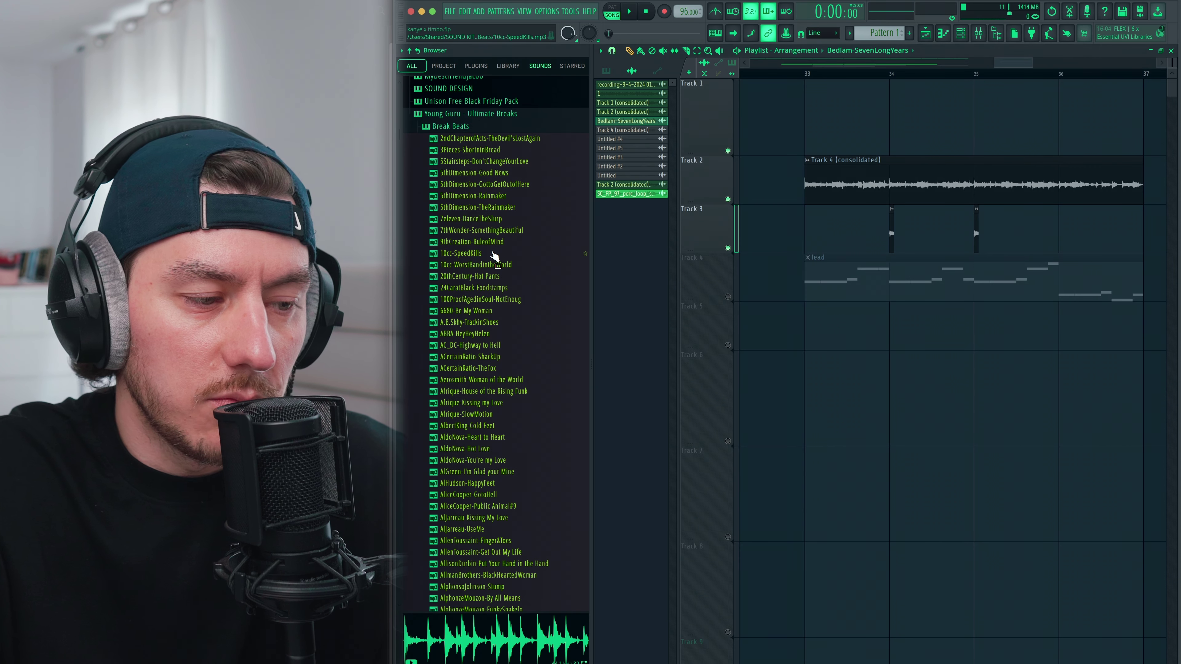
left_click(424, 128)
left_click(454, 535)
scroll(539, 335, "down", 15)
scroll(535, 311, "down", 20)
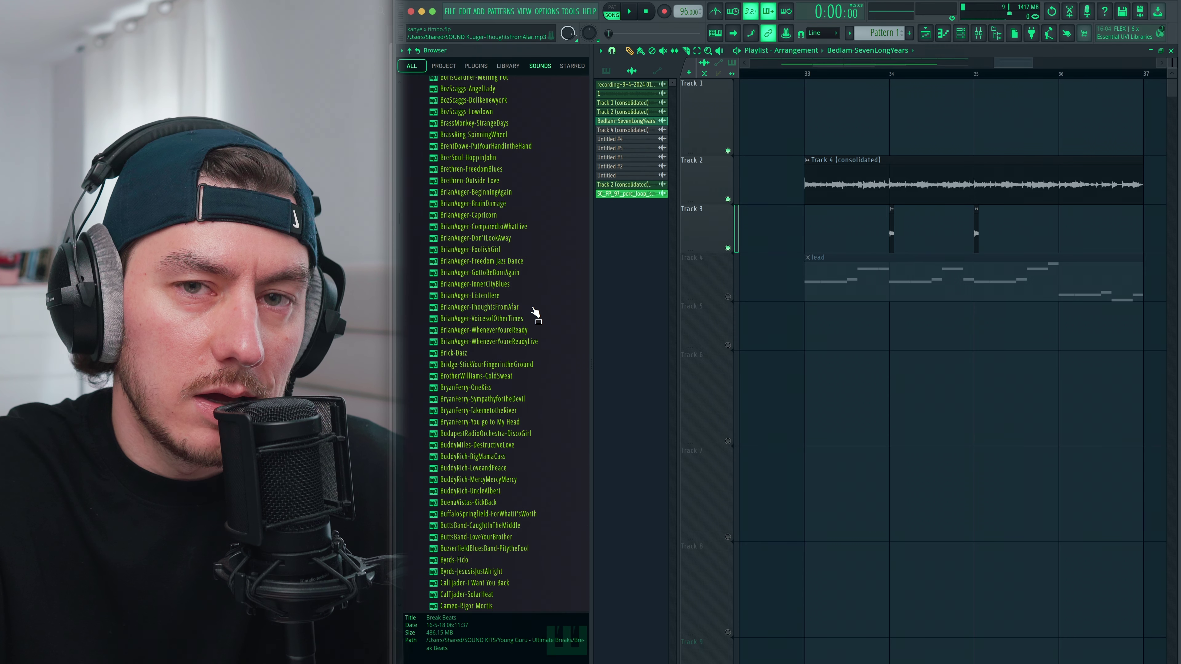
left_click(477, 198)
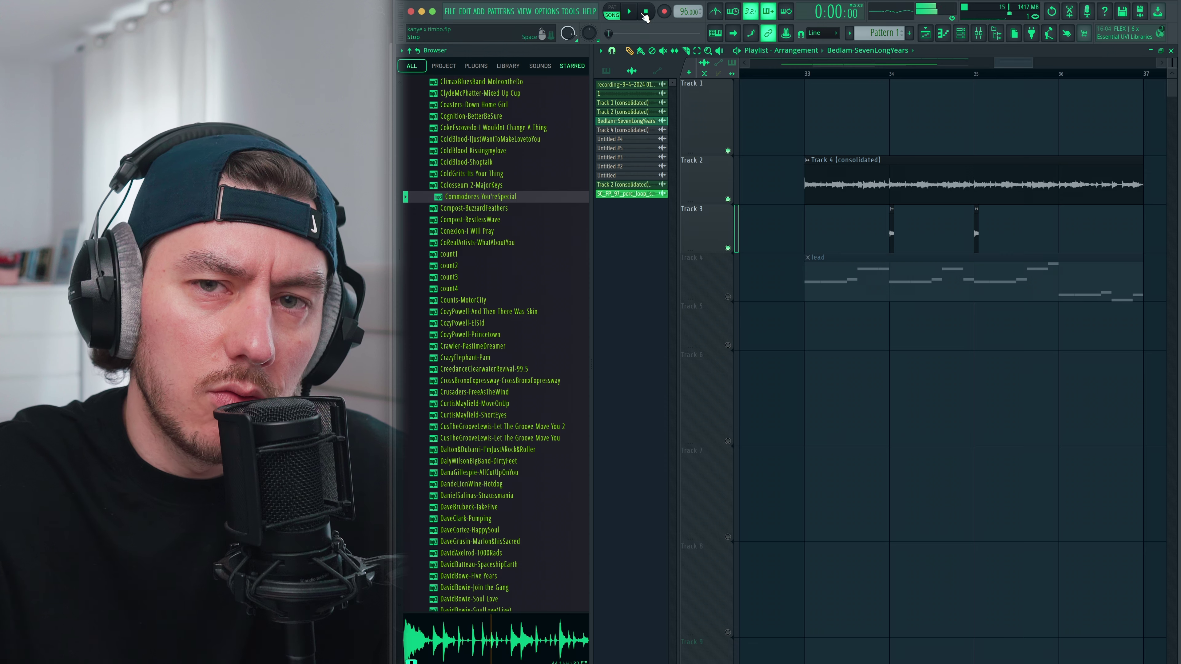
left_click(470, 348)
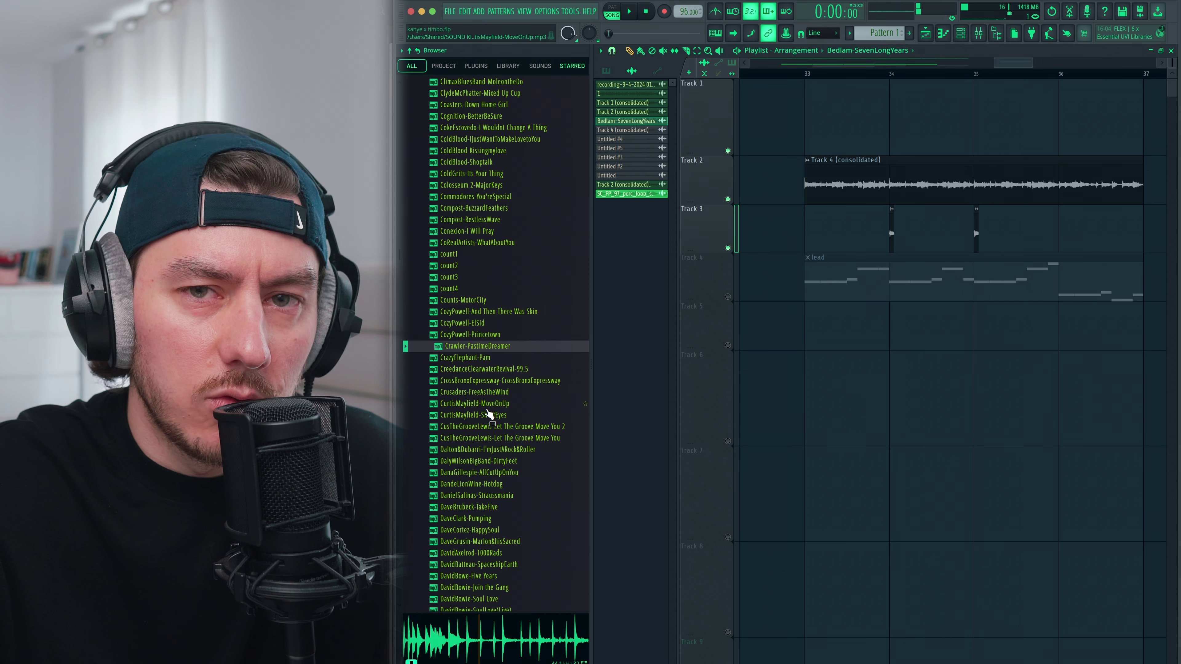
key("alt+F8")
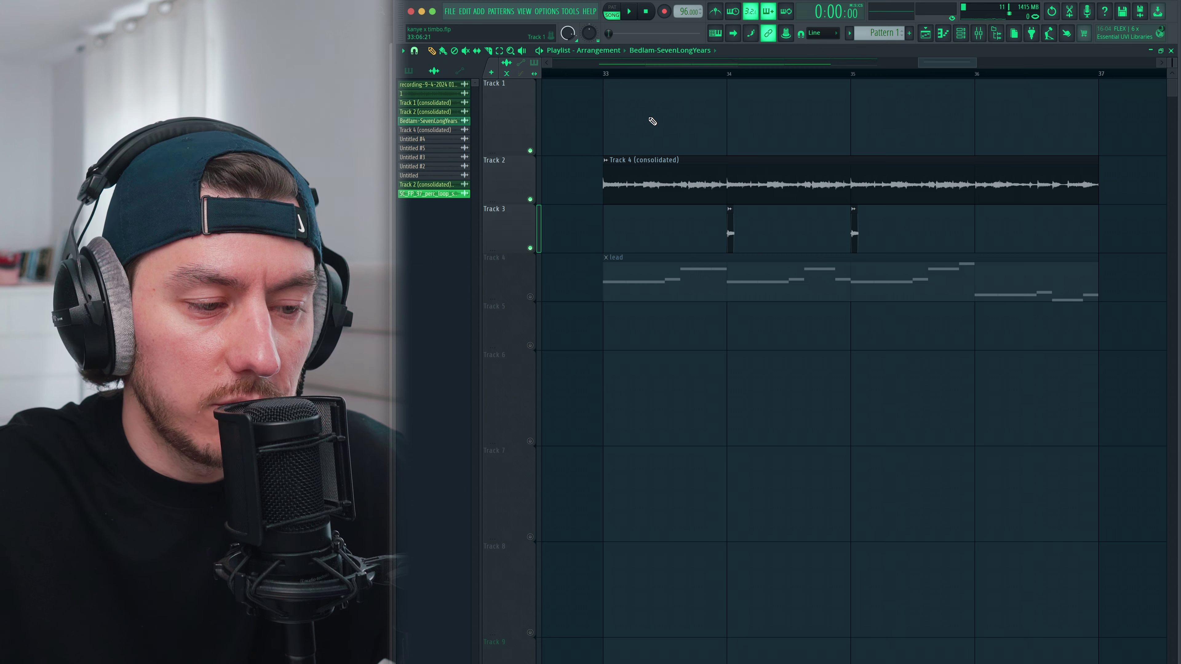
left_click(653, 119)
Play the song with the Bedlam break and the SC_FP_97_perc_loop_snake loop on Track 1
left_click(539, 51)
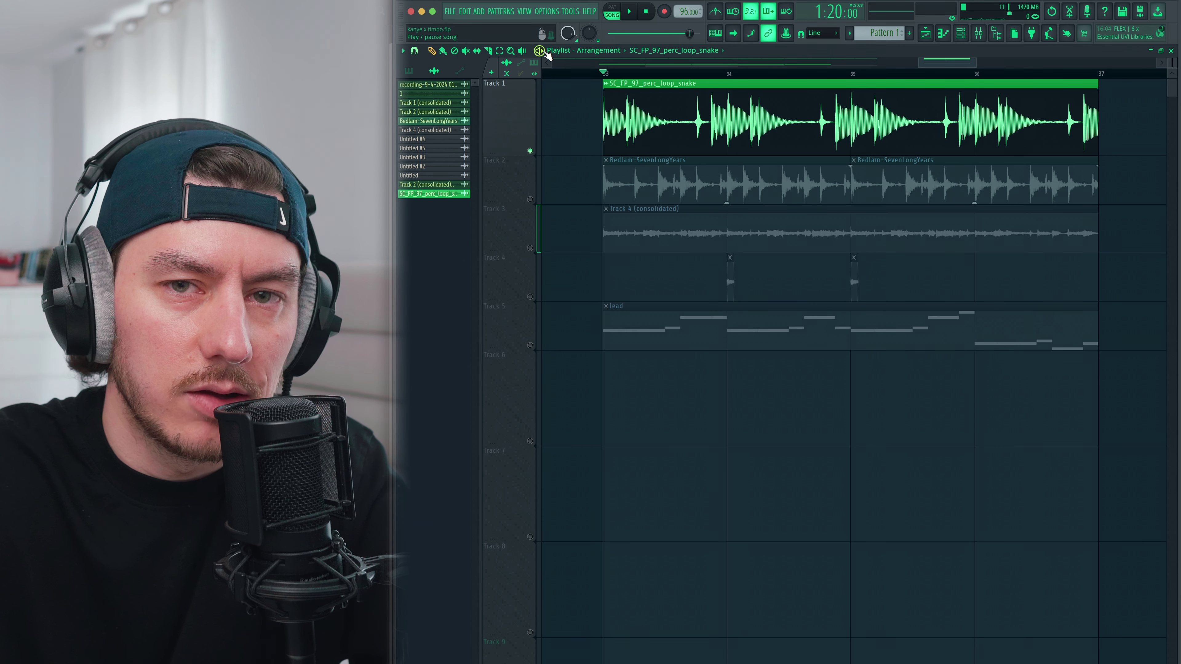
left_click(547, 52)
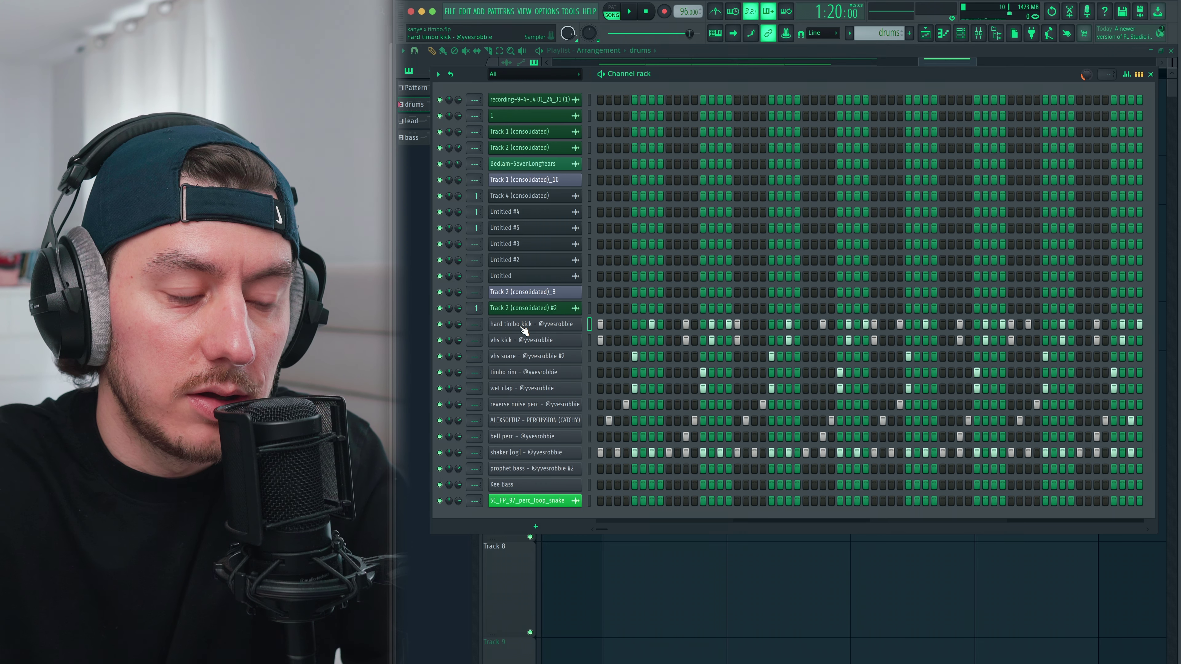
left_click(535, 325)
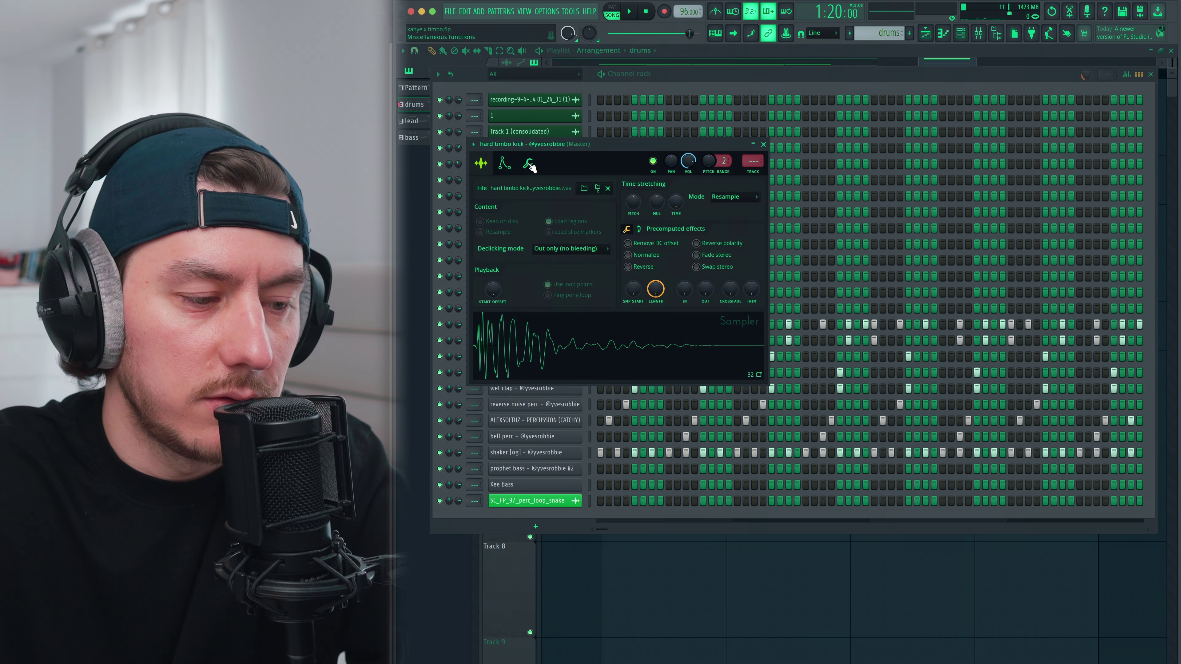
key("Down")
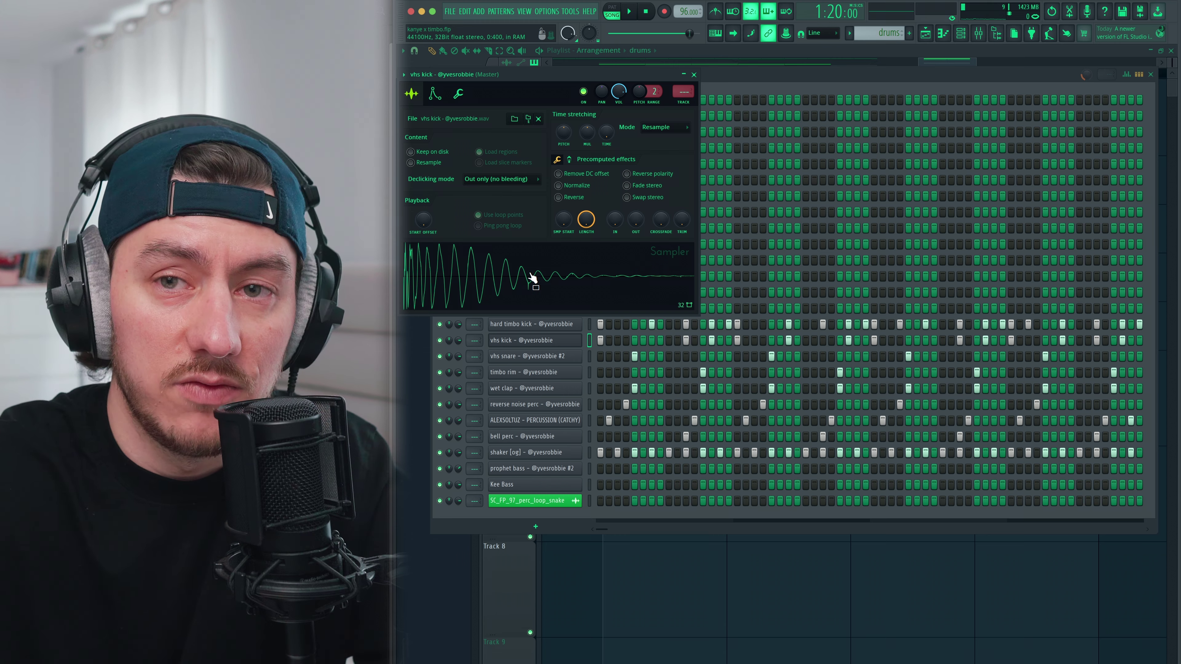
left_click(694, 75)
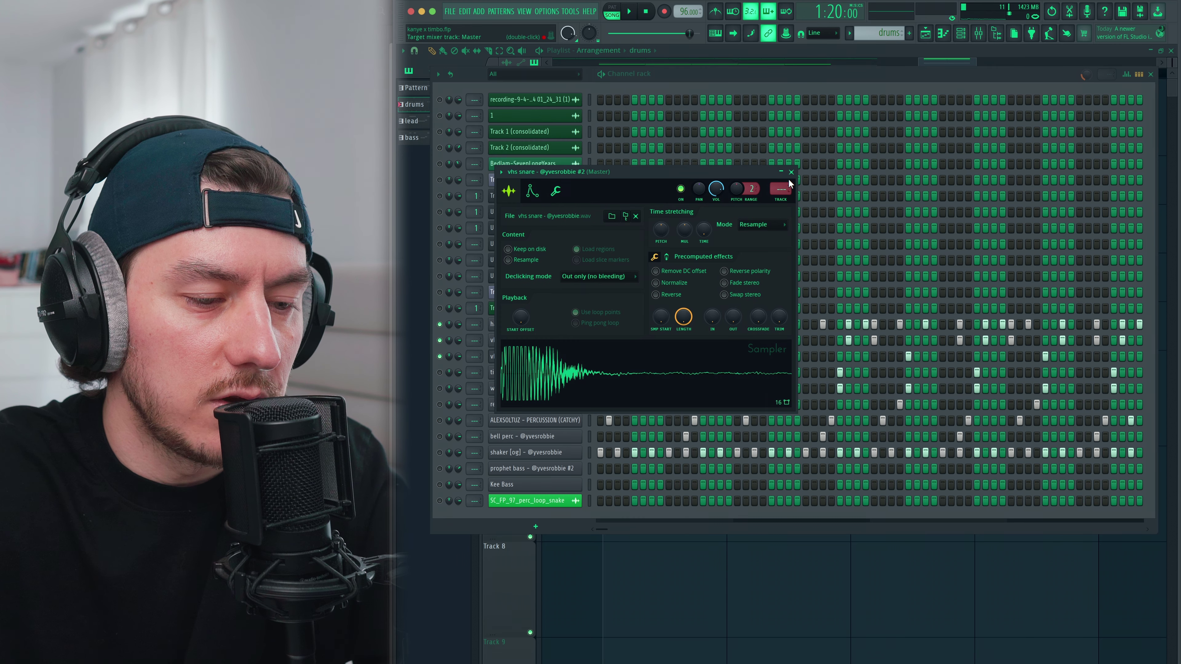
left_click(662, 372)
key("Down")
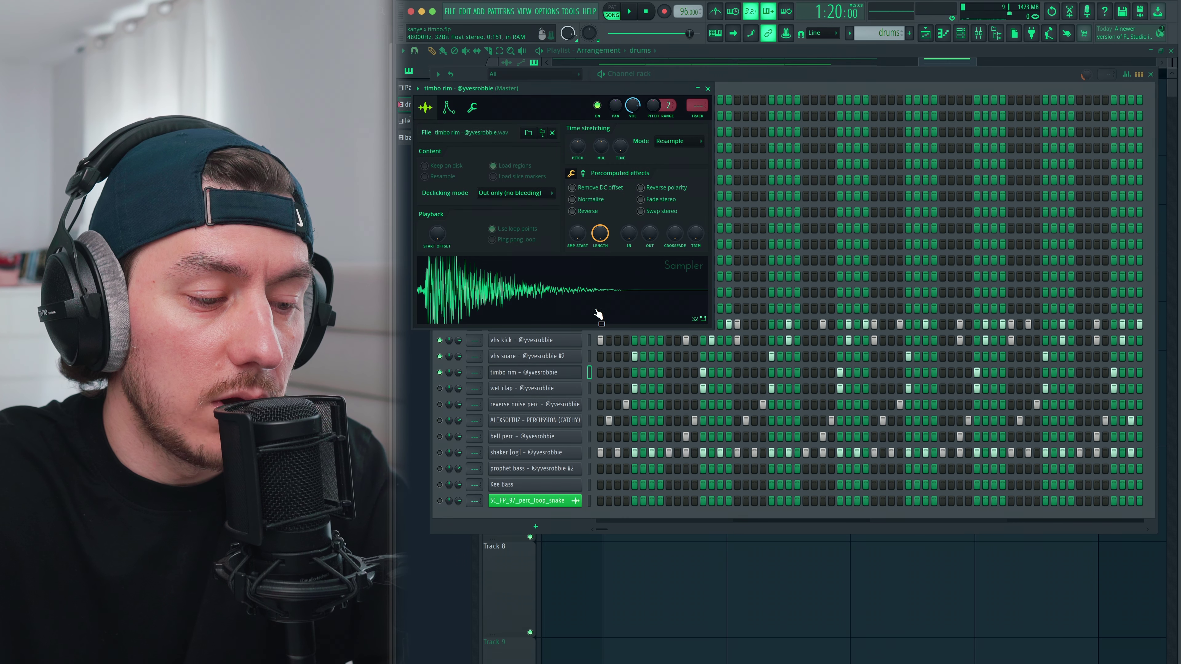
key("Down")
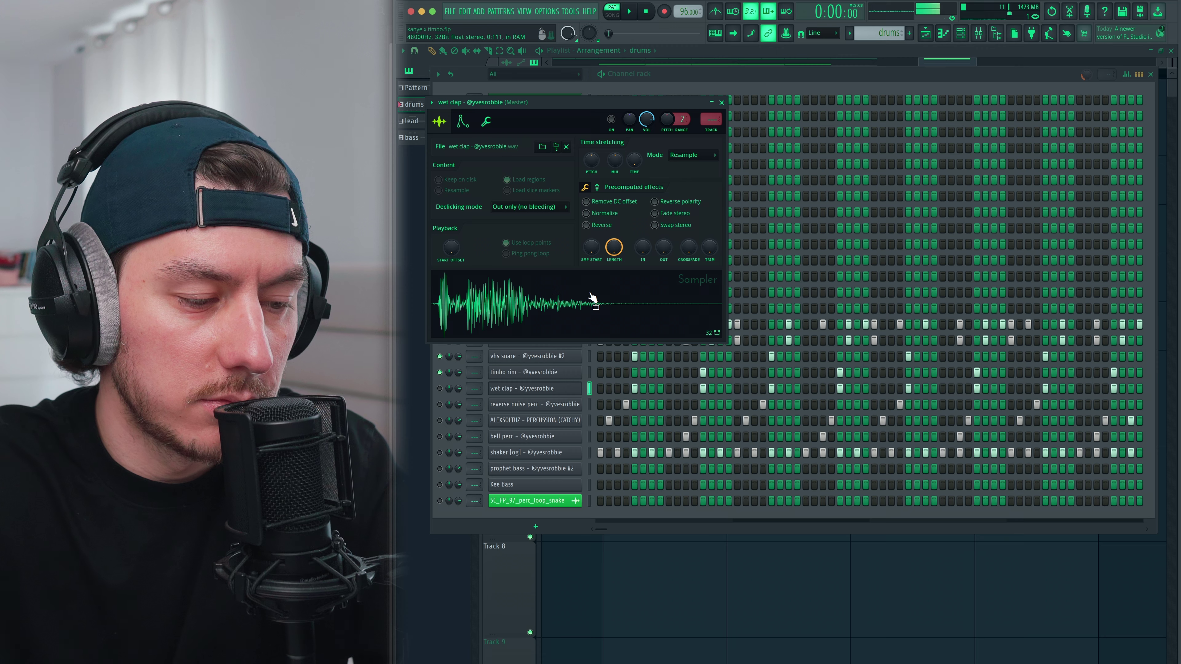
key("Escape")
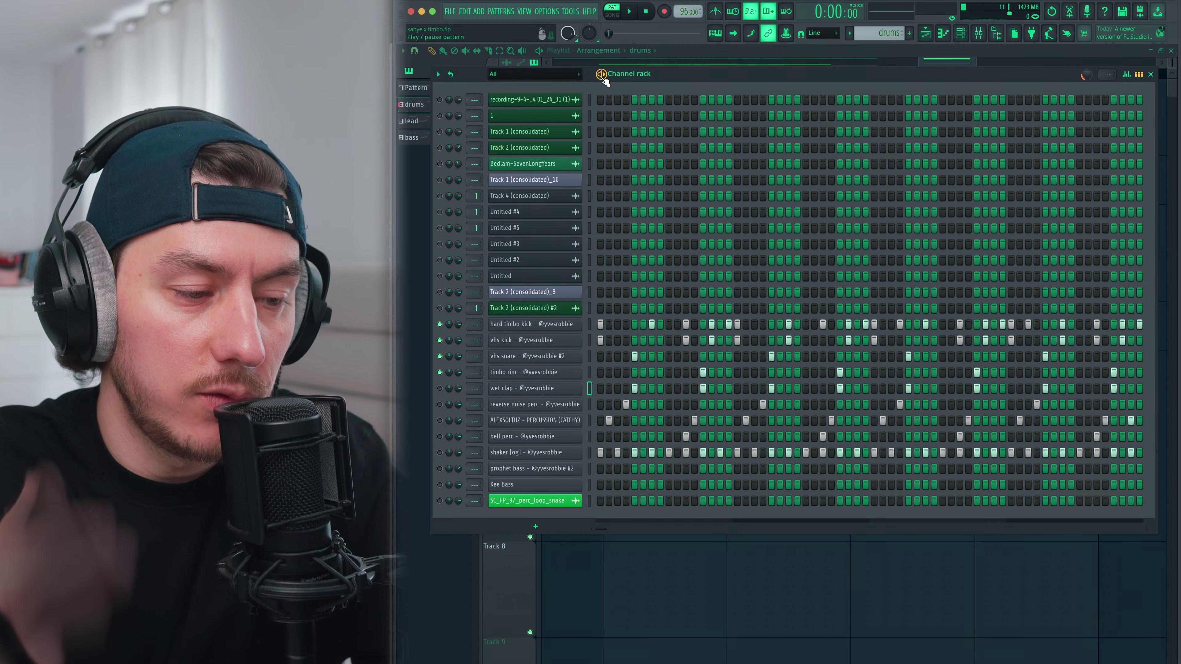